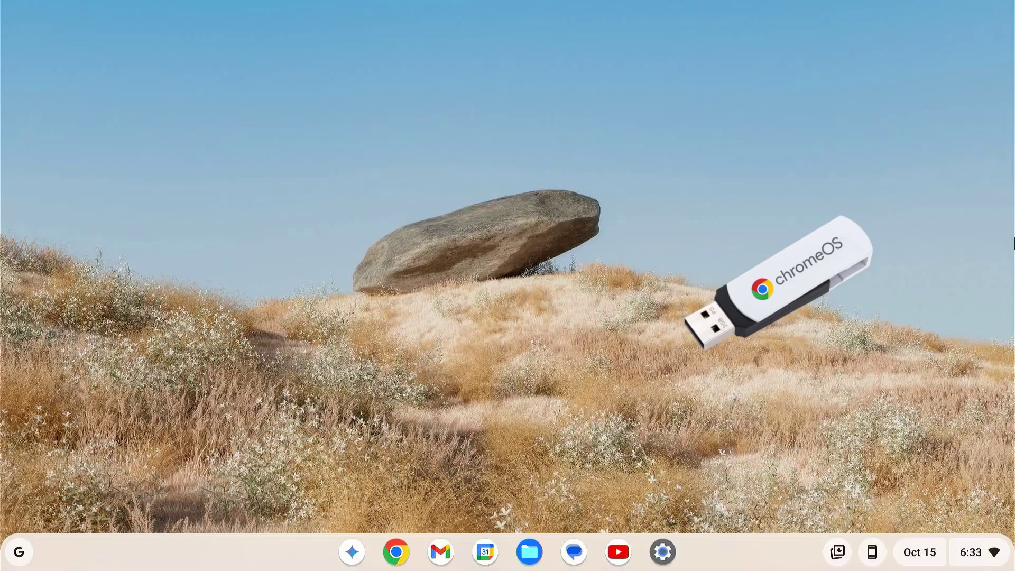
# Open the Play Store from the app list, scroll through it, then close it
pyautogui.click(8, 551)
pyautogui.click(450, 195)
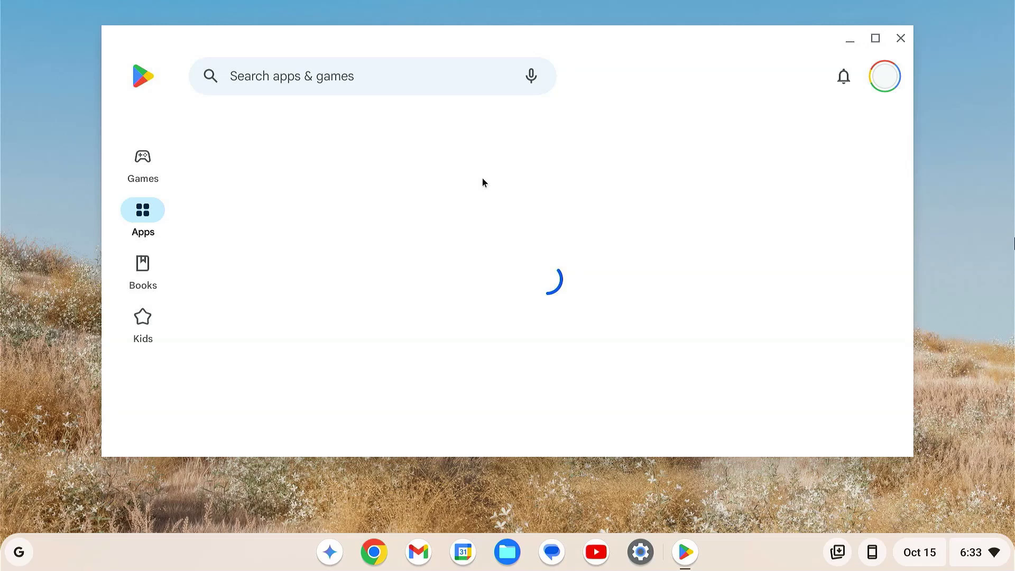
pyautogui.scroll(-9, 740, 406)
pyautogui.scroll(-10, 740, 406)
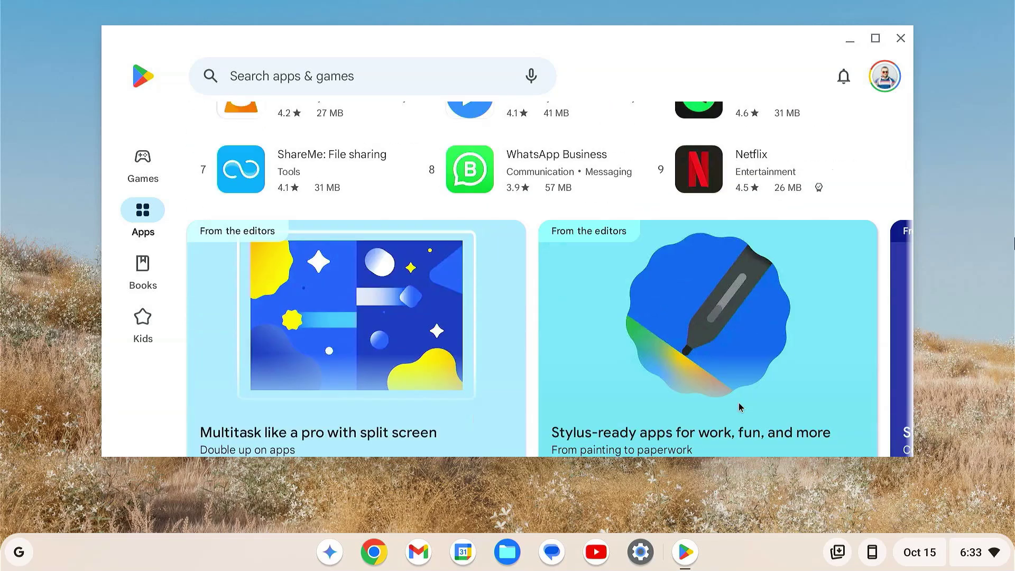
pyautogui.click(900, 38)
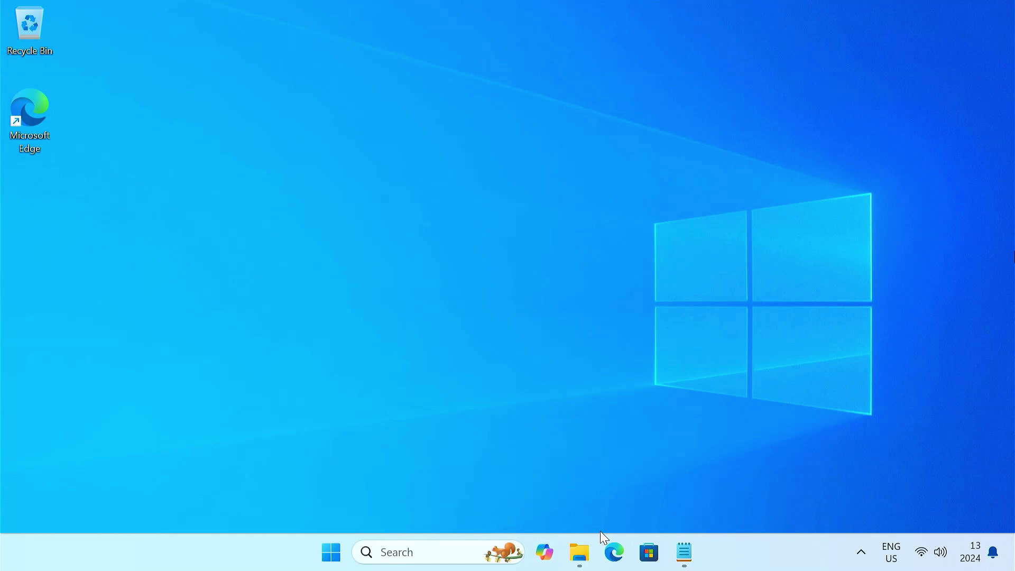
# Load the cros.tech site in Microsoft Edge
pyautogui.click(602, 553)
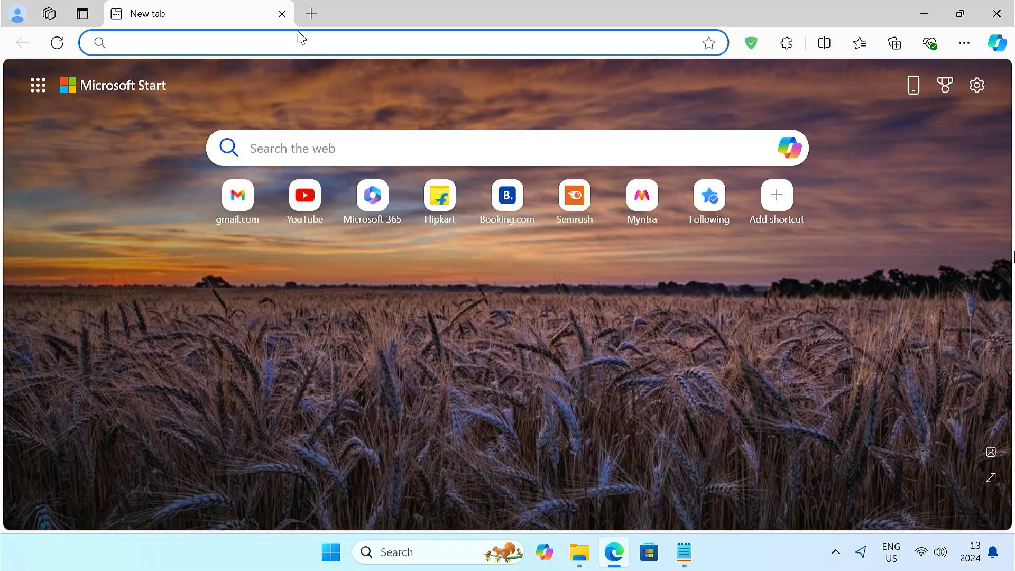
pyautogui.write('cros.tech')
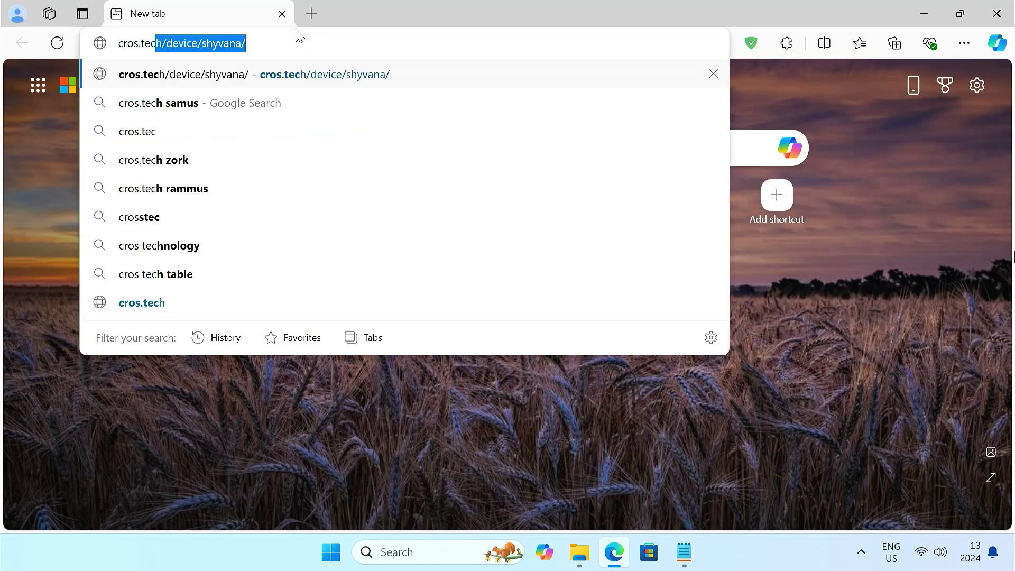
pyautogui.press('Return')
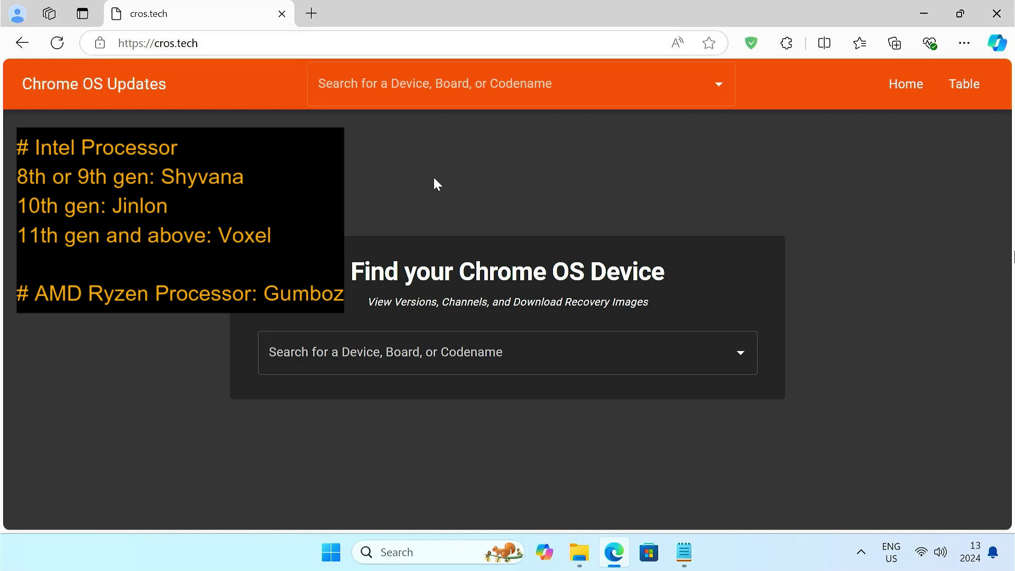
pyautogui.click(435, 563)
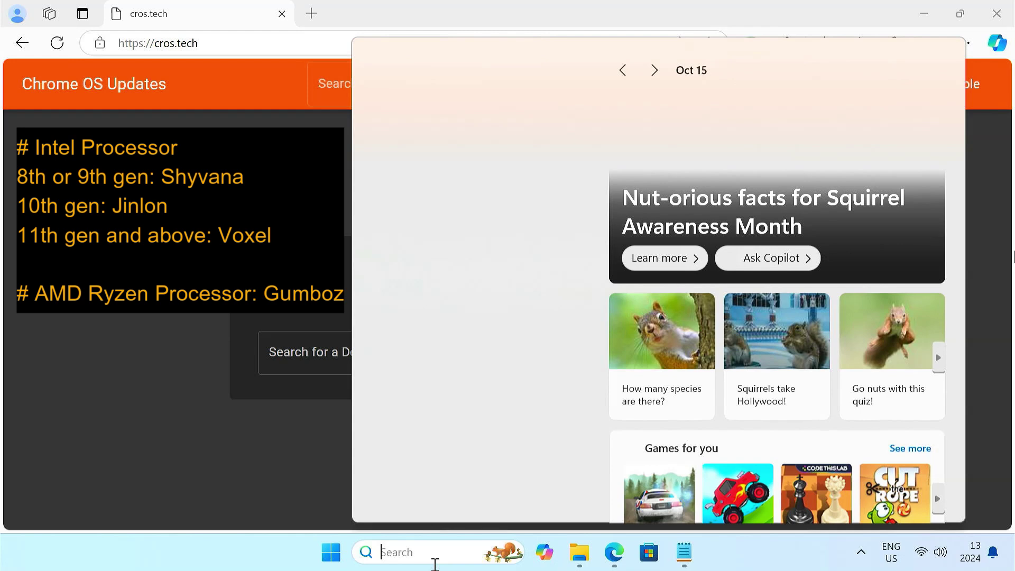
pyautogui.write('system')
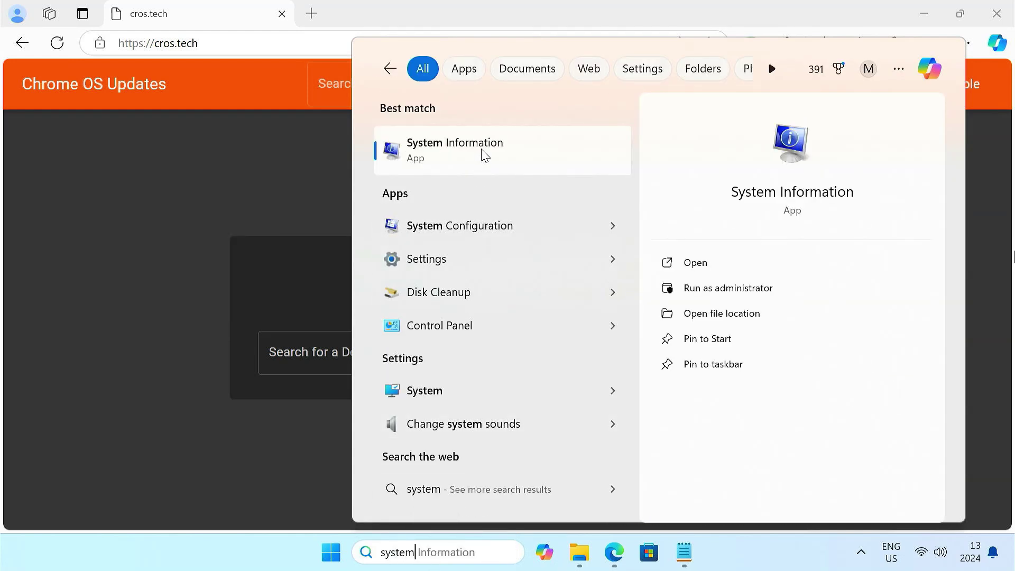
pyautogui.click(484, 155)
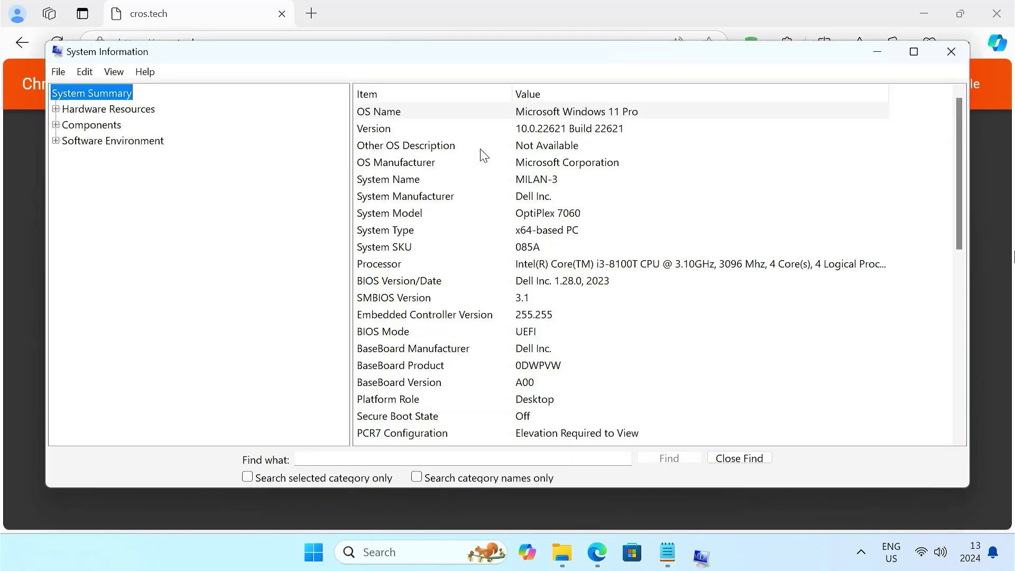
pyautogui.click(619, 267)
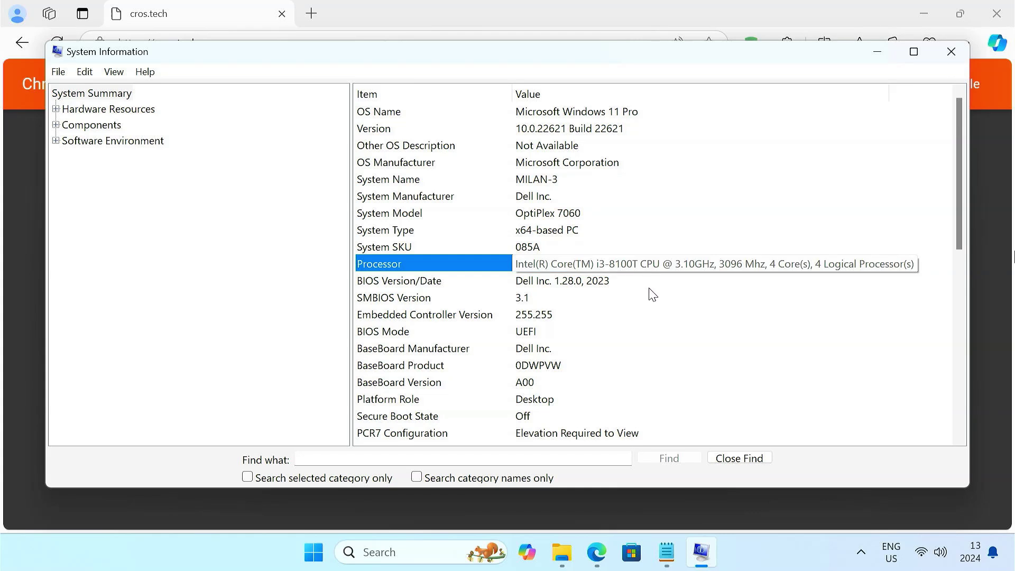
# Search cros.tech for 'shy' and open the shyvana device page
pyautogui.click(950, 52)
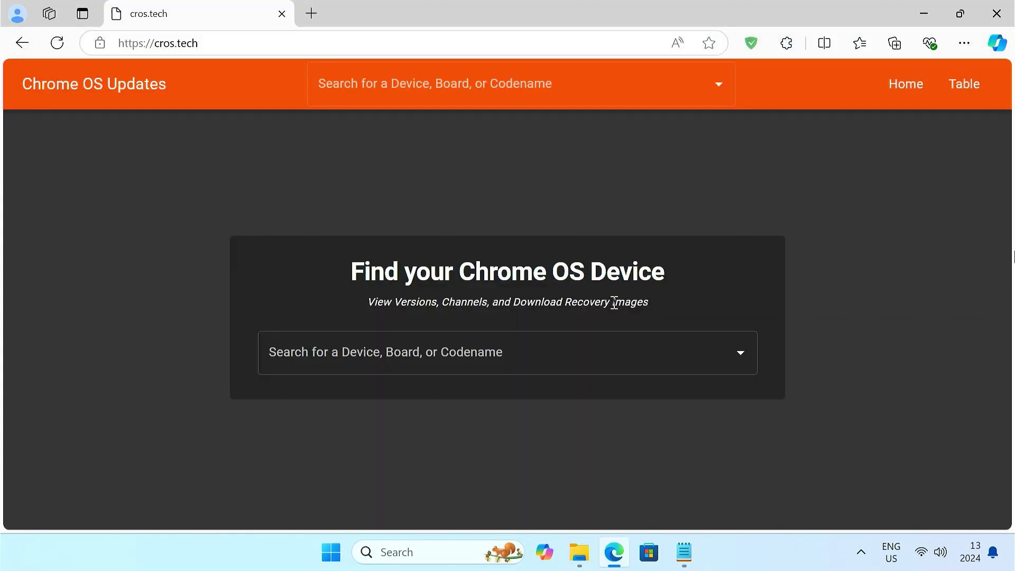
pyautogui.click(461, 353)
pyautogui.write('shy')
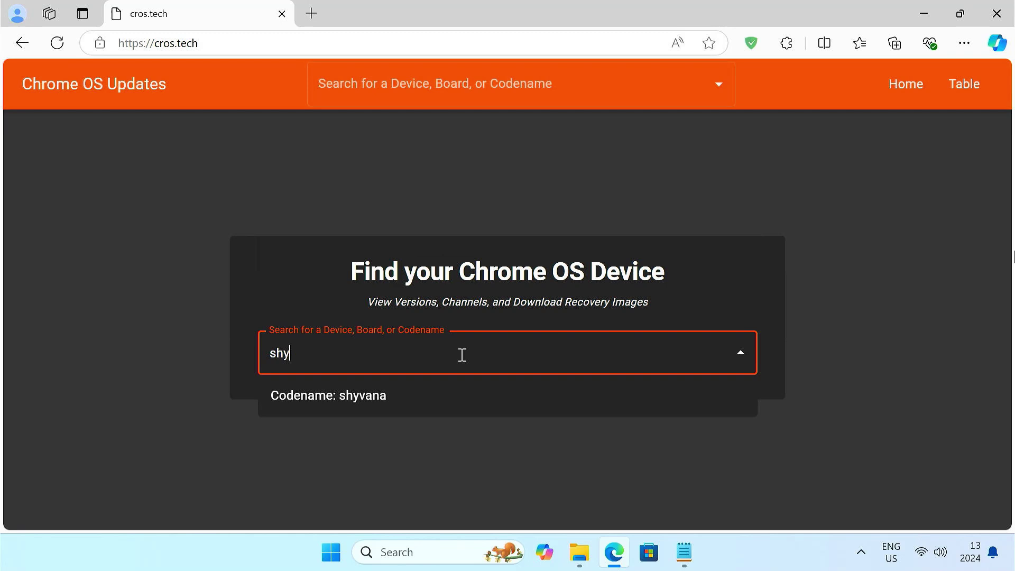
pyautogui.click(424, 395)
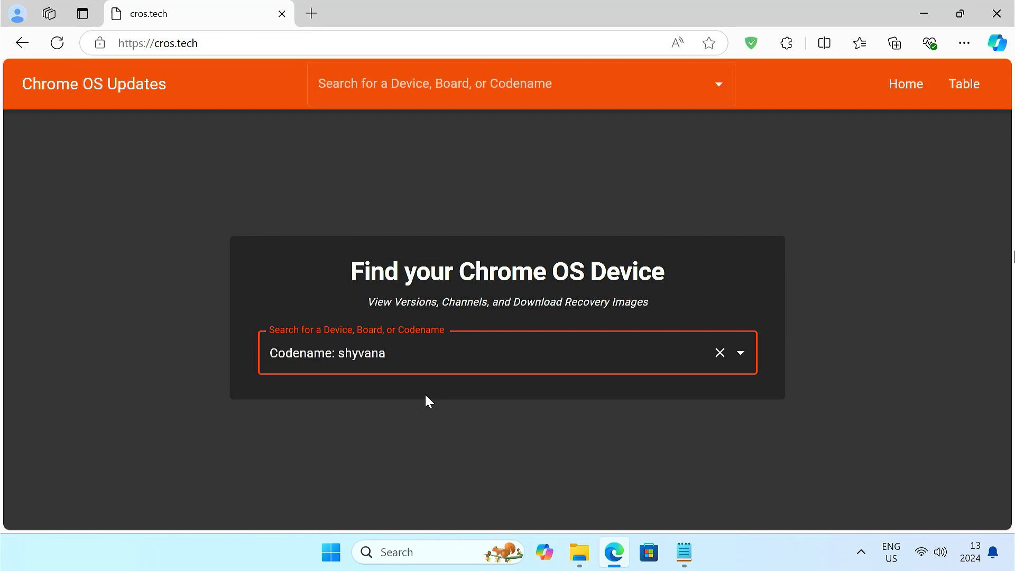
# Download the shyvana version 129 recovery image and start a new tab
pyautogui.scroll(-3, 634, 411)
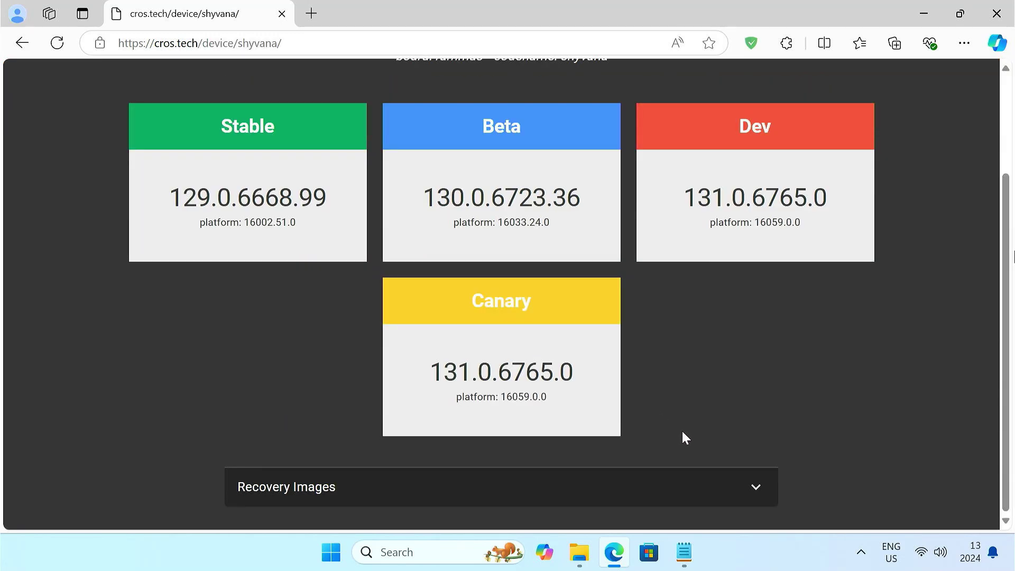
pyautogui.click(746, 497)
pyautogui.scroll(-1, 743, 495)
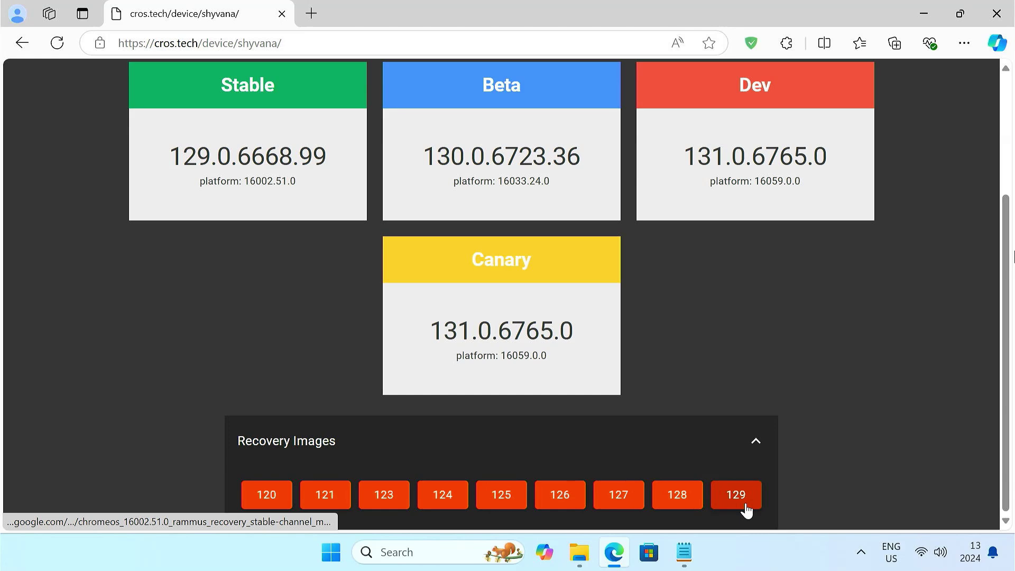
pyautogui.click(740, 509)
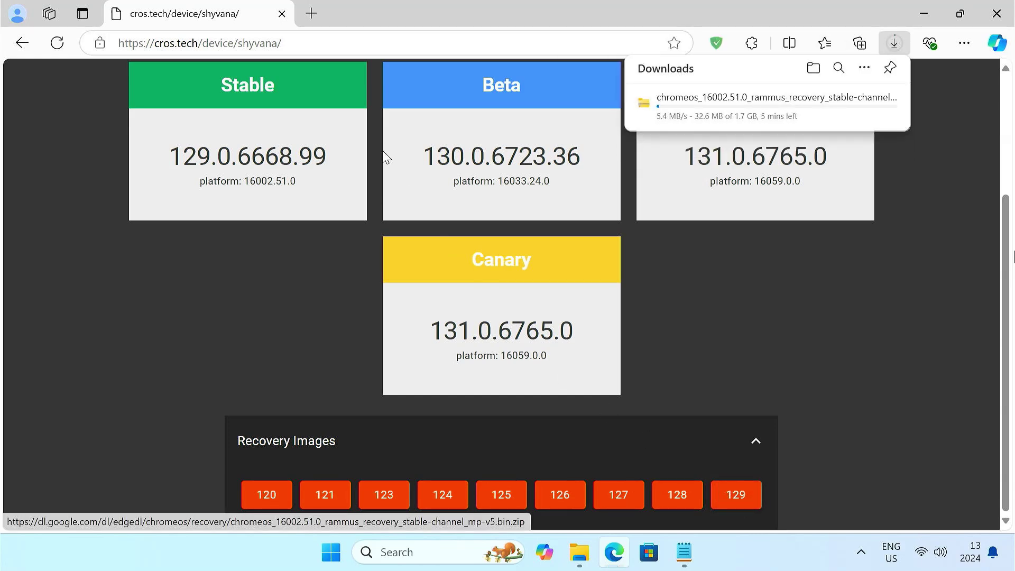
pyautogui.click(312, 14)
# Search the web for 'brunch chromeos' and open the Brunch Framework GitHub repository
pyautogui.click(281, 14)
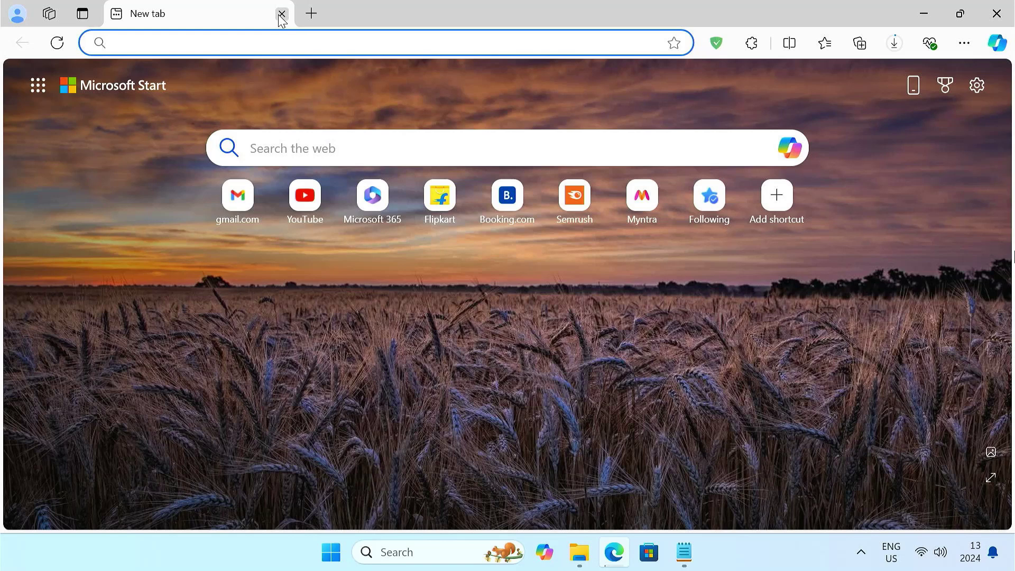
pyautogui.write('brunch chromeos')
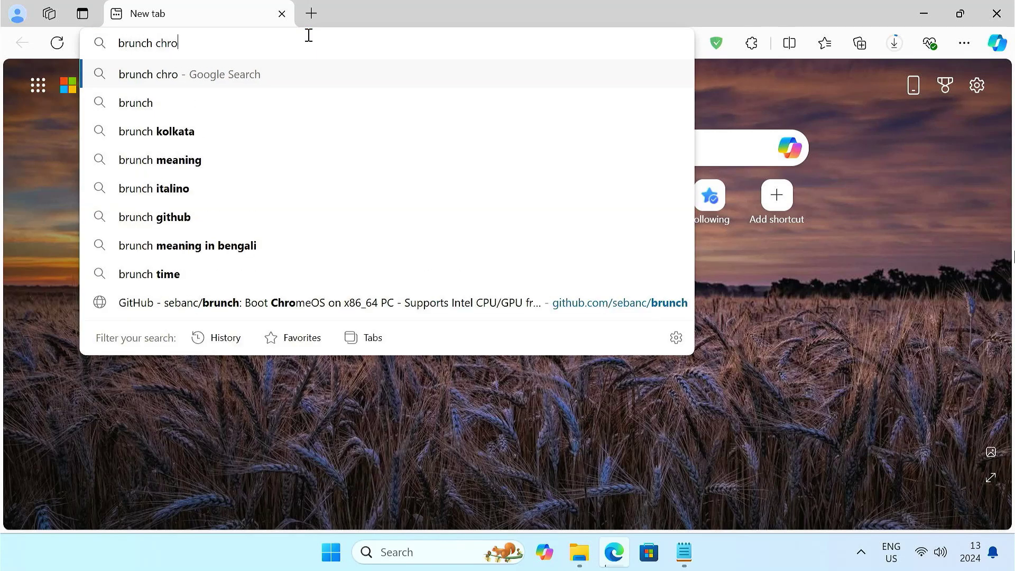
pyautogui.press('Return')
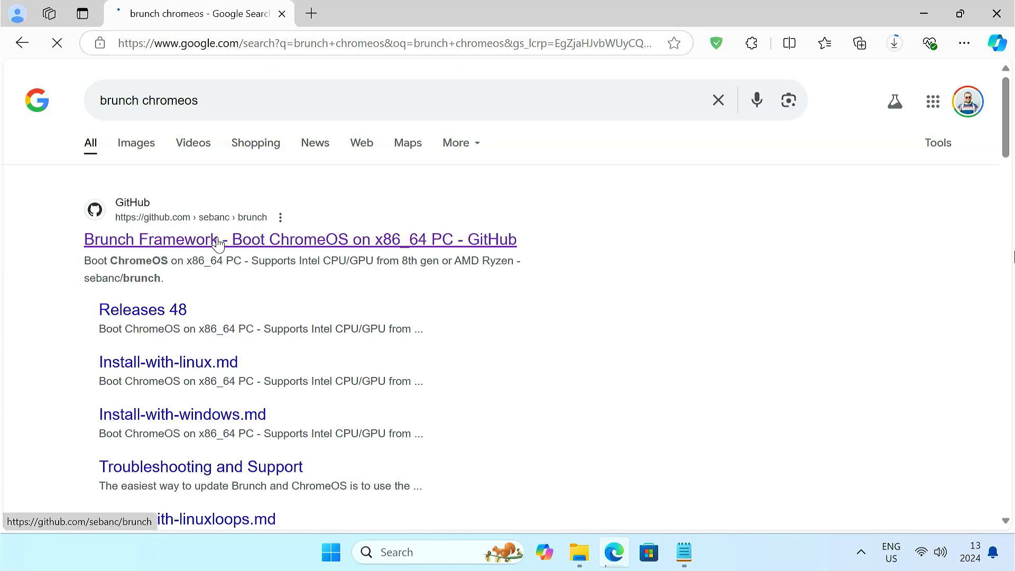
pyautogui.click(219, 242)
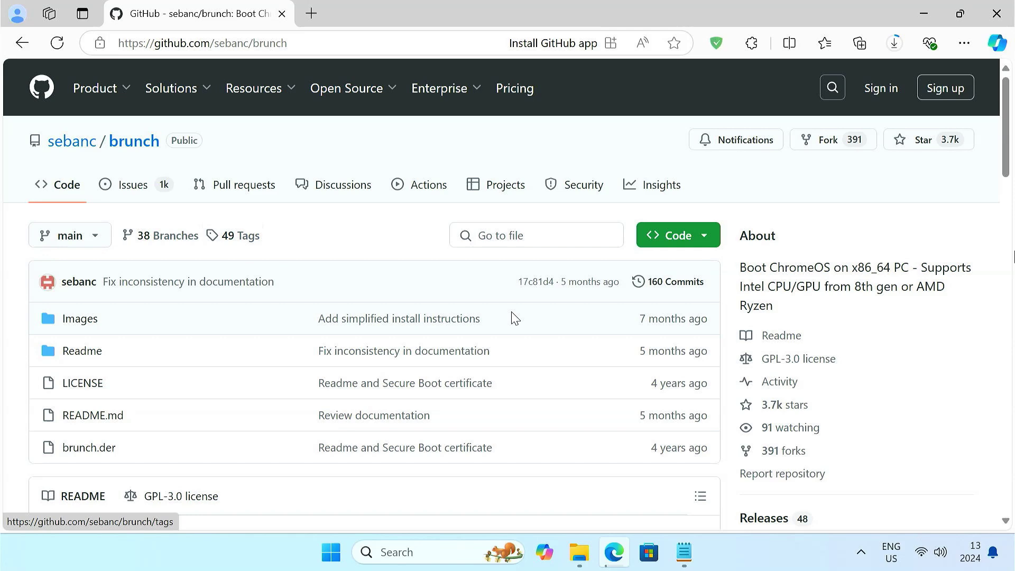
# Download brunch_r128_stable_20240921.tar.gz from the r128 stable 20240921 release
pyautogui.scroll(-3, 815, 321)
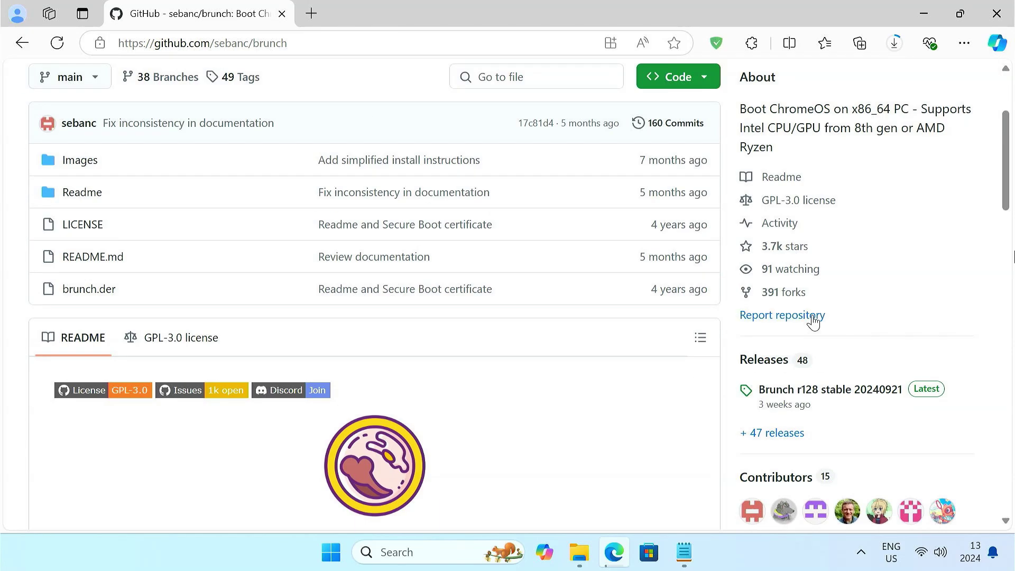
pyautogui.click(791, 391)
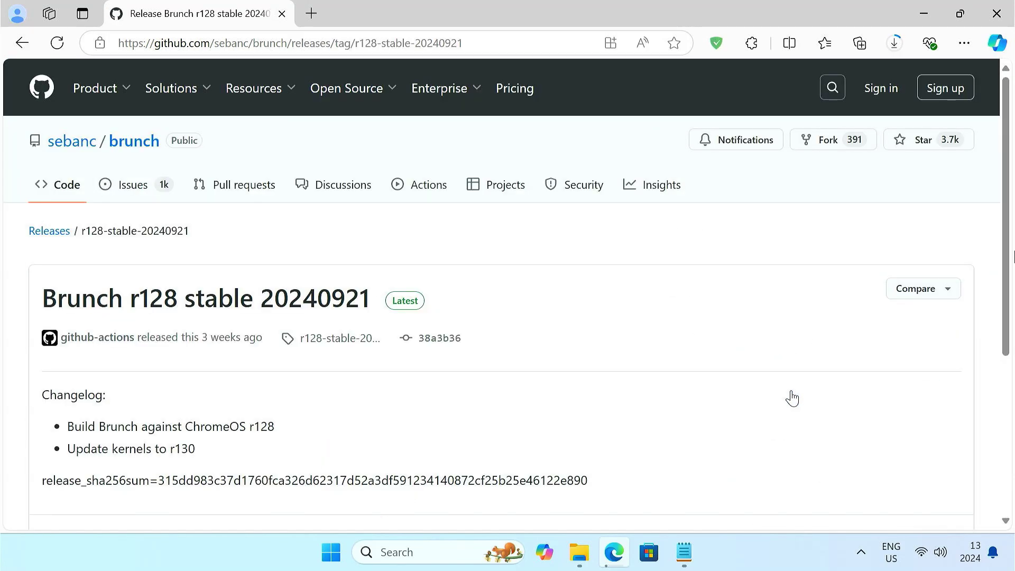
pyautogui.scroll(-5, 791, 397)
pyautogui.click(222, 319)
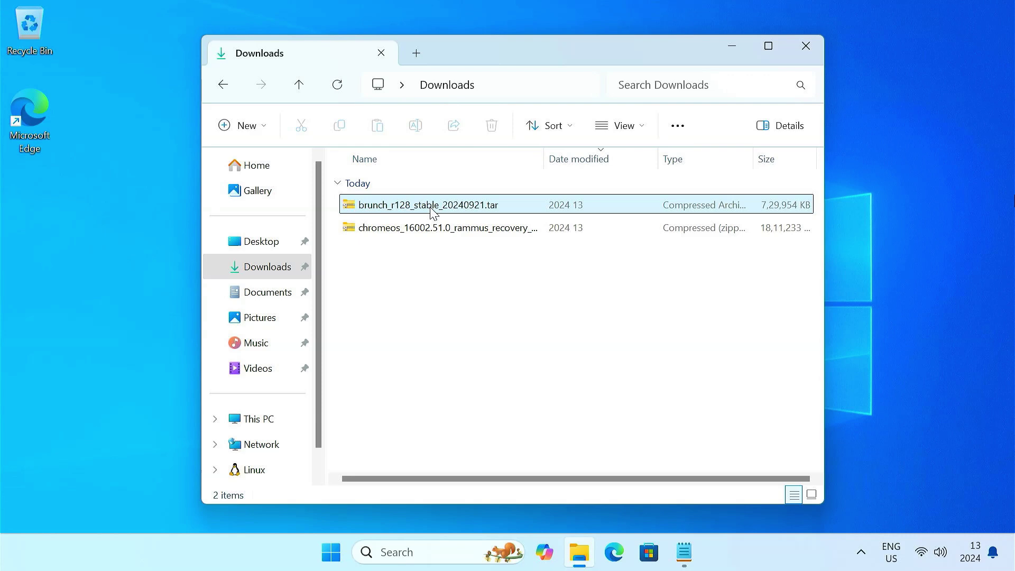
# Extract the Brunch tar archive into its default folder
pyautogui.click(432, 211)
pyautogui.rightClick(432, 211)
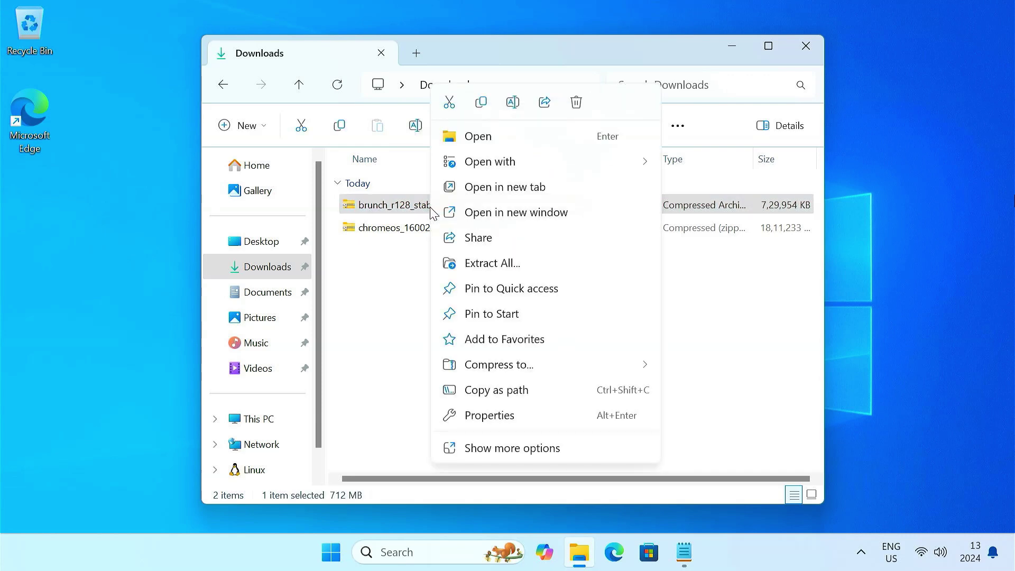
pyautogui.click(514, 264)
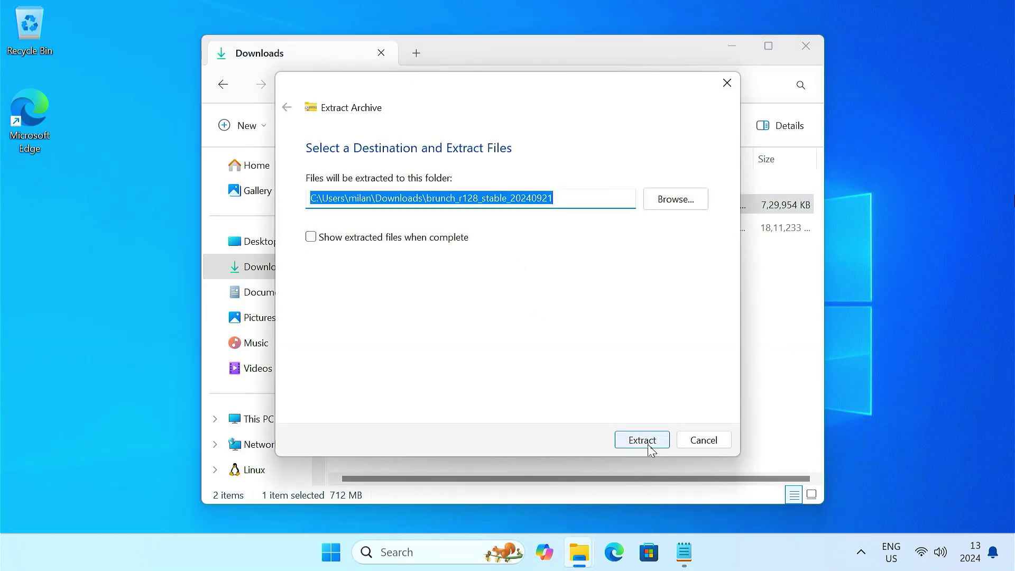
pyautogui.click(650, 448)
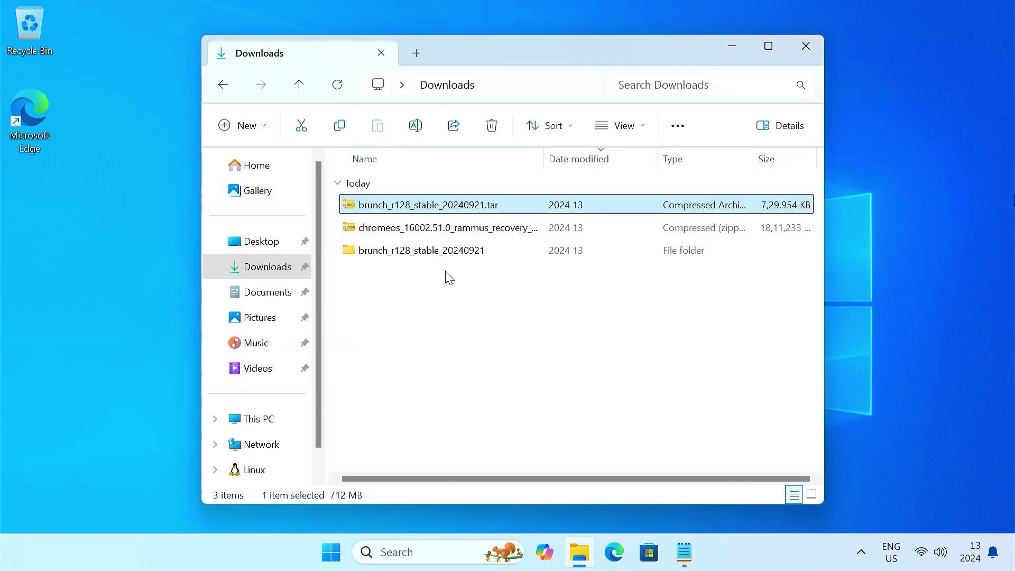
# Extract the ChromeOS recovery zip into its default folder
pyautogui.click(426, 233)
pyautogui.rightClick(426, 233)
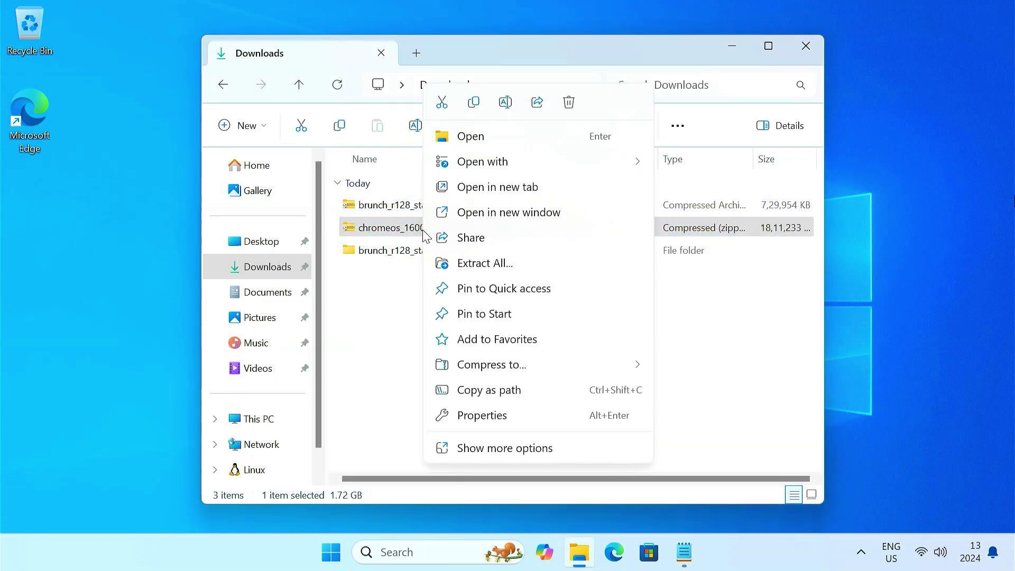
pyautogui.click(483, 264)
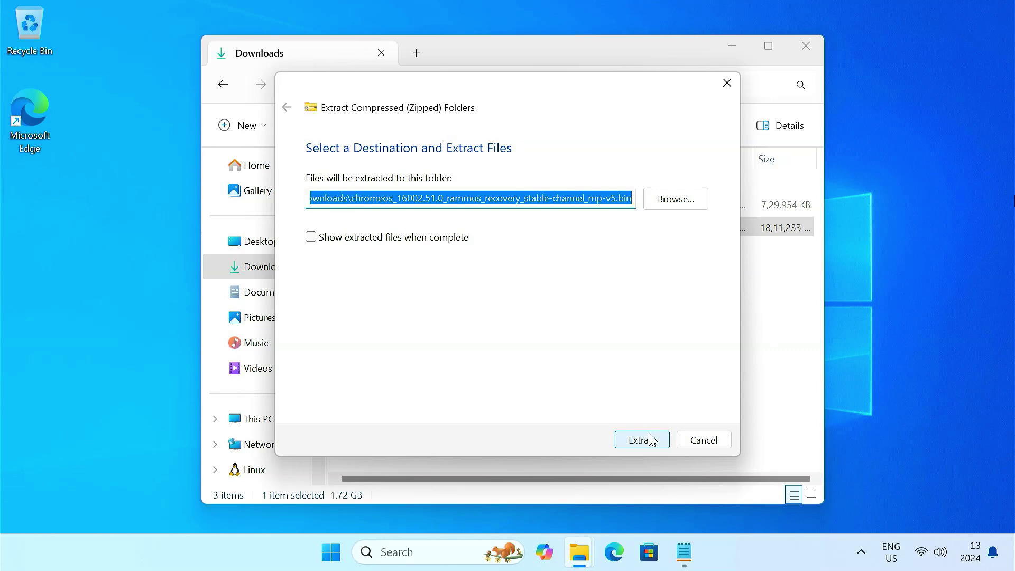
pyautogui.click(650, 439)
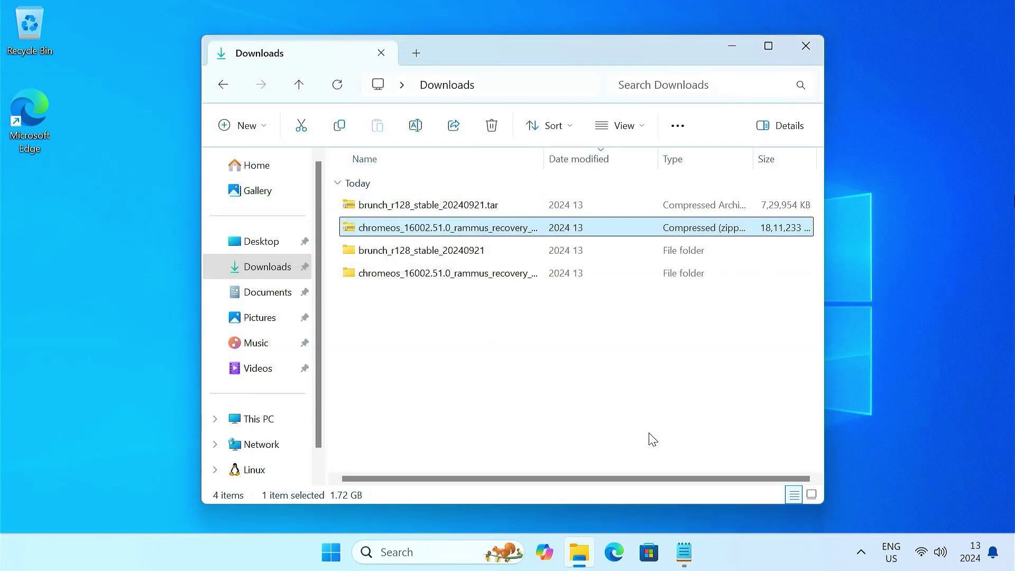
# Permanently delete both downloaded archives from Downloads
pyautogui.moveTo(335, 204); pyautogui.dragTo(384, 227)
pyautogui.hotkey('shift', 'Delete')
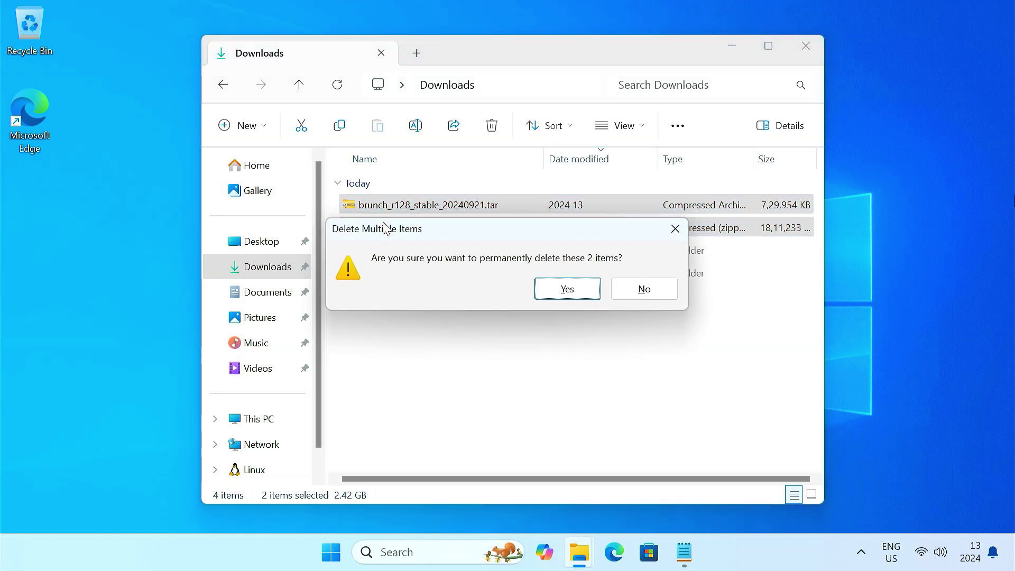
pyautogui.click(542, 290)
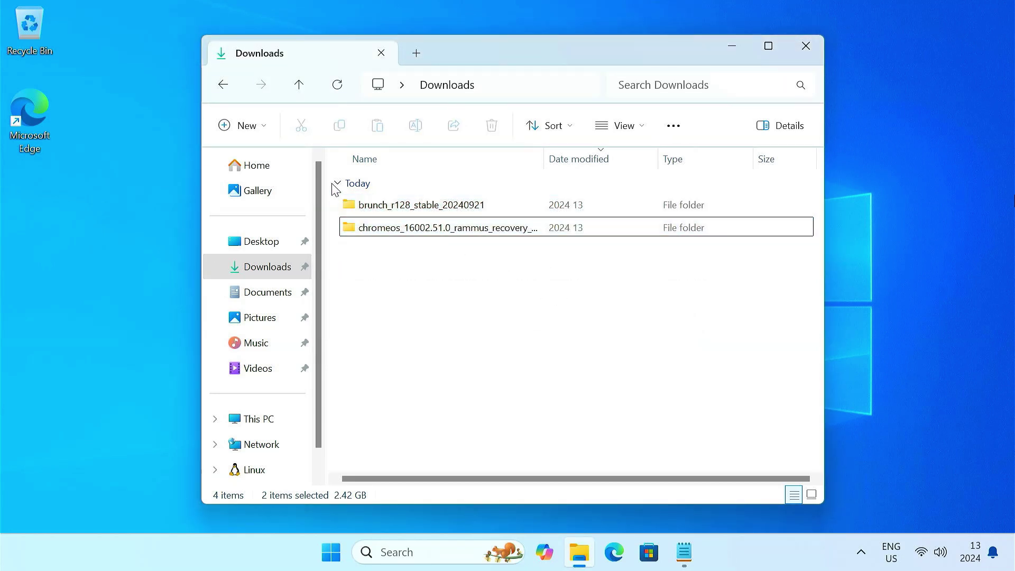
# Create a new folder named chromeos in Downloads
pyautogui.click(267, 133)
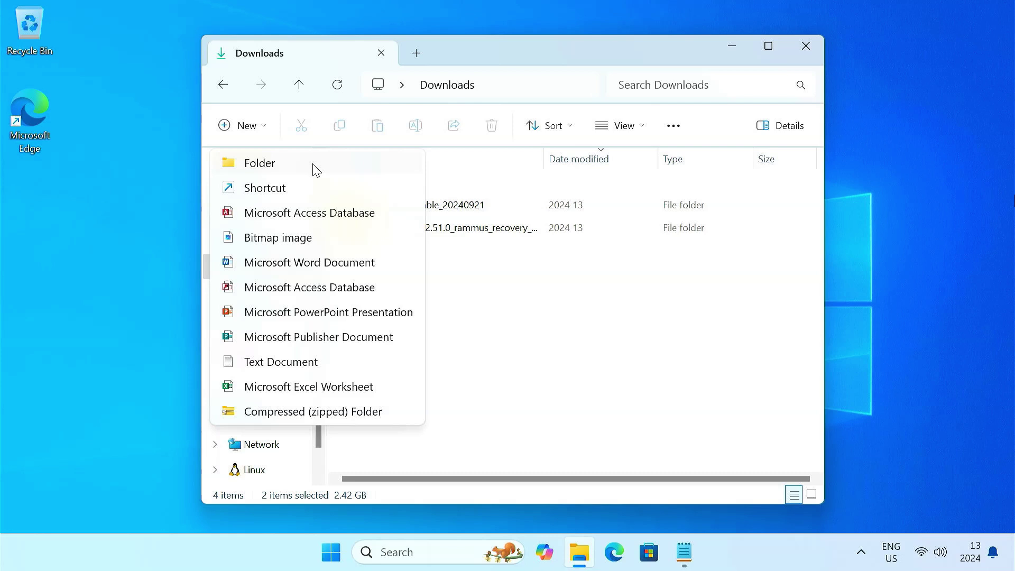
pyautogui.click(313, 165)
pyautogui.write('chromeos')
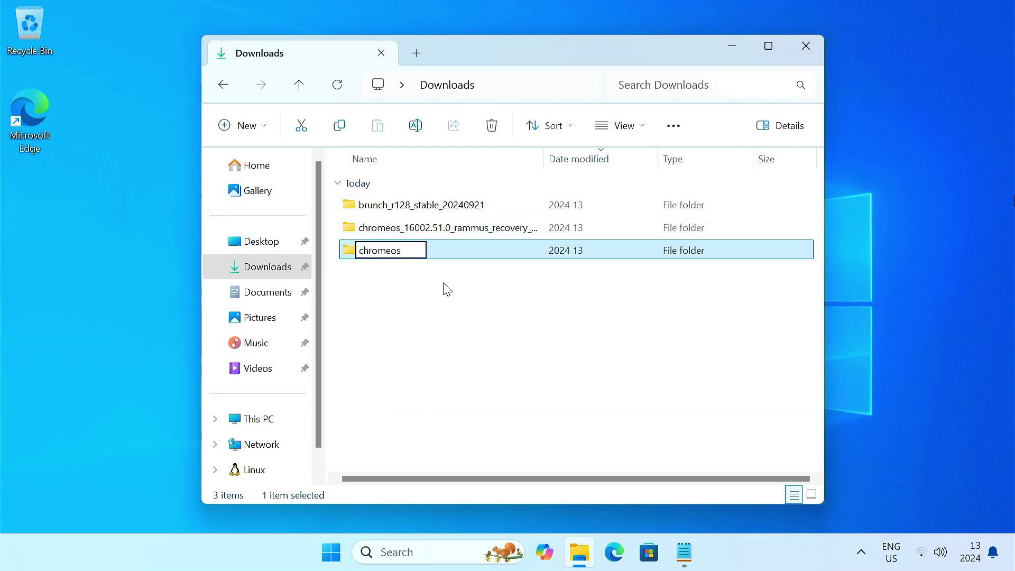
pyautogui.press('Return')
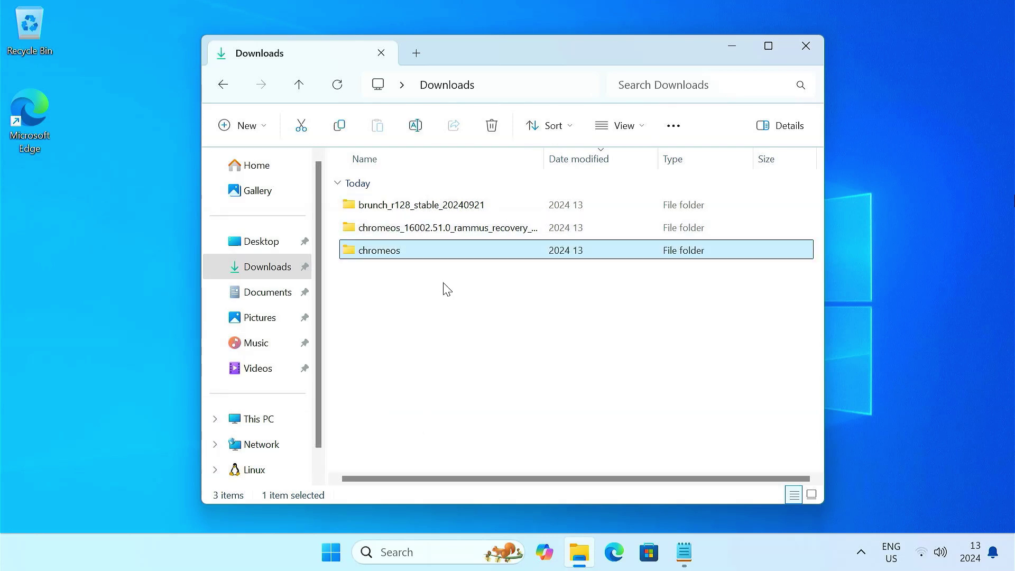
# Copy the four files from brunch_r128_stable_20240921, then open the empty chromeos folder
pyautogui.doubleClick(442, 205)
pyautogui.moveTo(453, 295); pyautogui.dragTo(440, 197)
pyautogui.rightClick(440, 196)
pyautogui.click(497, 224)
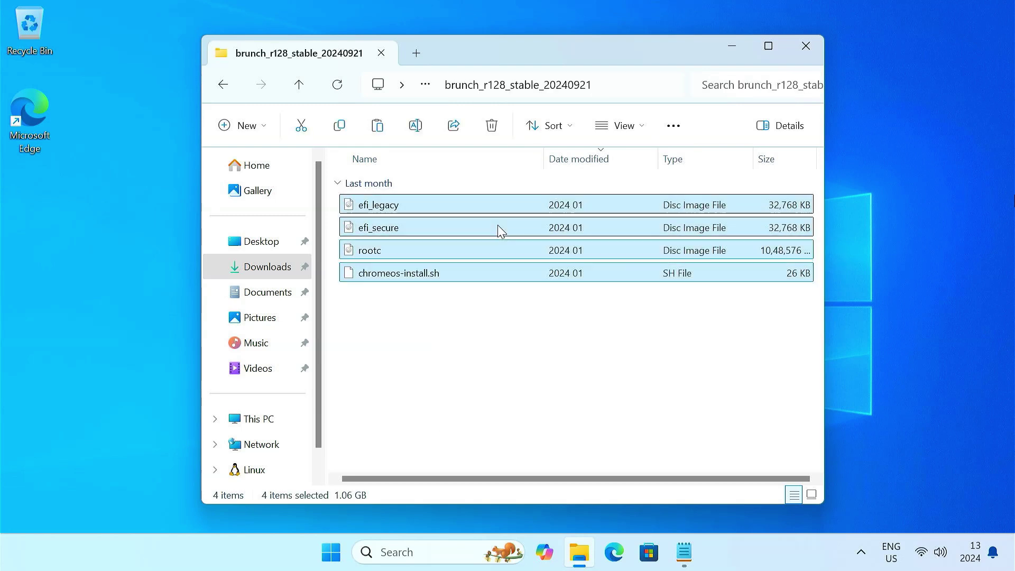
pyautogui.click(223, 84)
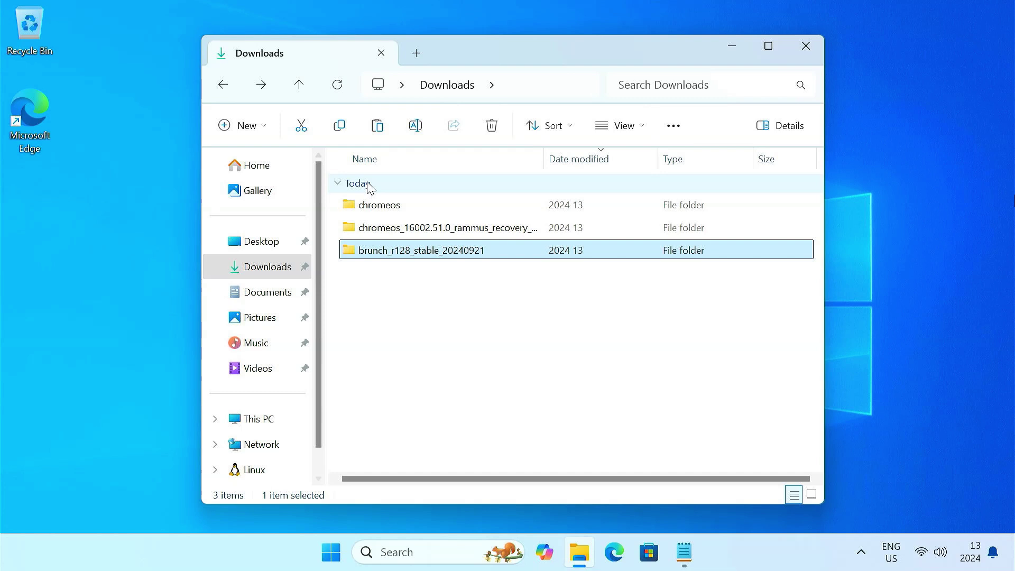
pyautogui.doubleClick(407, 207)
pyautogui.rightClick(407, 208)
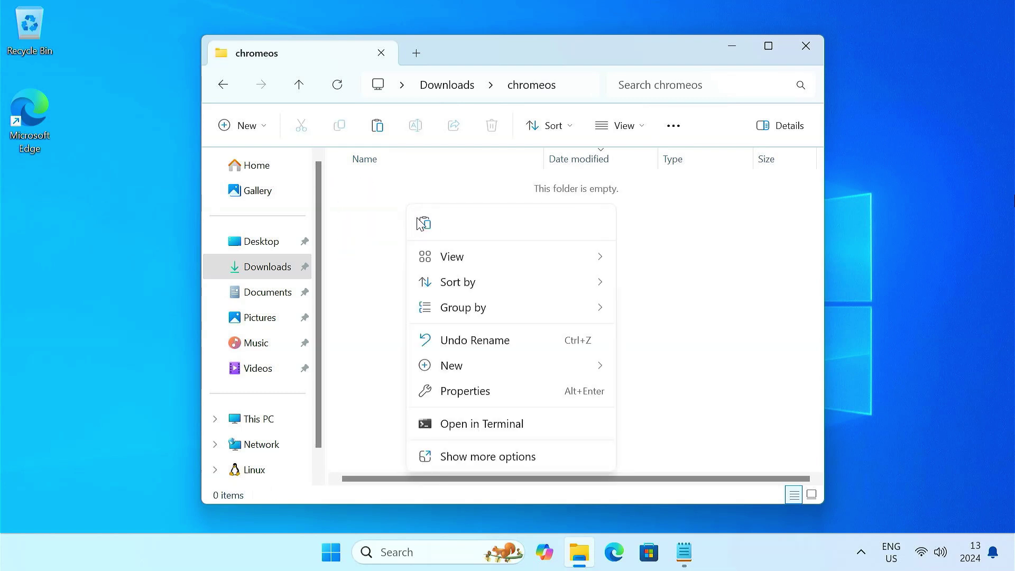
# Paste the four Brunch files into chromeos, then copy the recovery BIN file there too
pyautogui.click(423, 223)
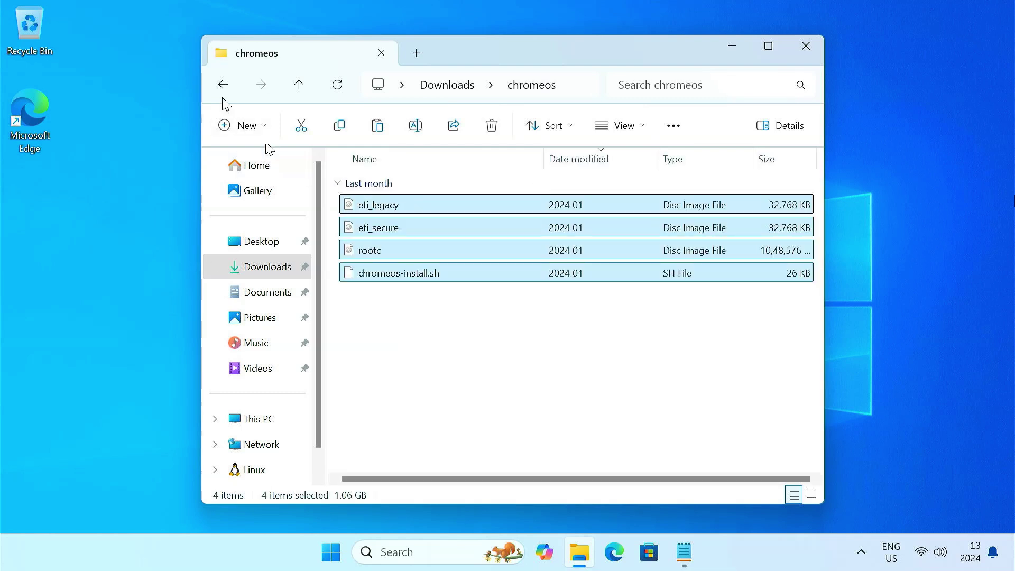
pyautogui.click(223, 84)
pyautogui.doubleClick(414, 229)
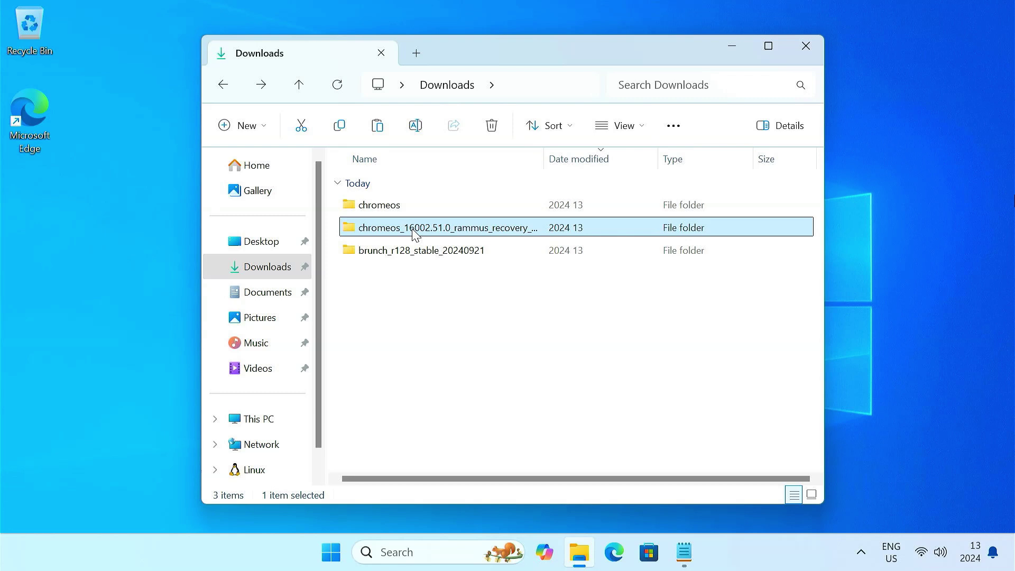
pyautogui.click(406, 206)
pyautogui.rightClick(407, 206)
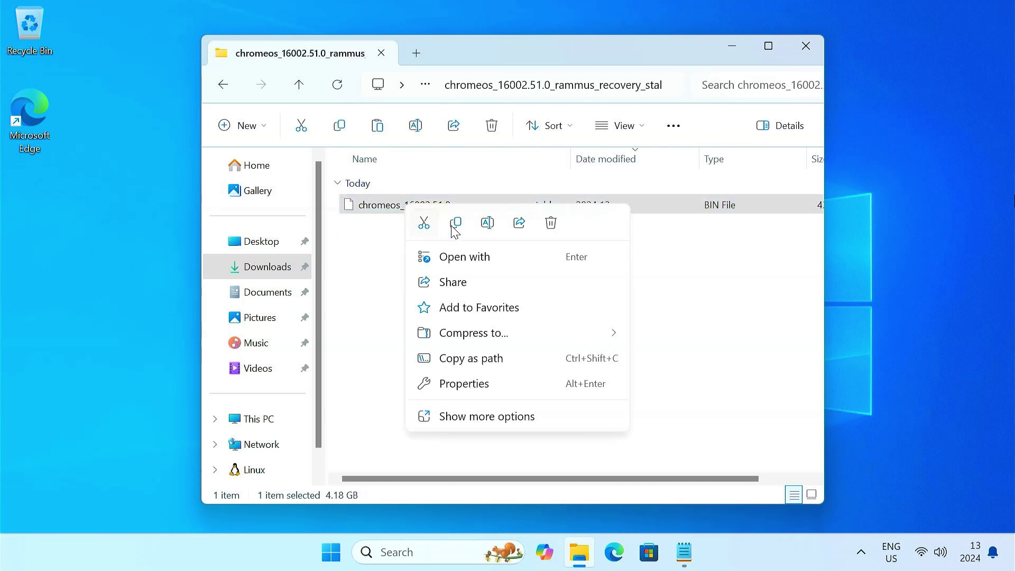
pyautogui.press('Escape')
pyautogui.click(230, 90)
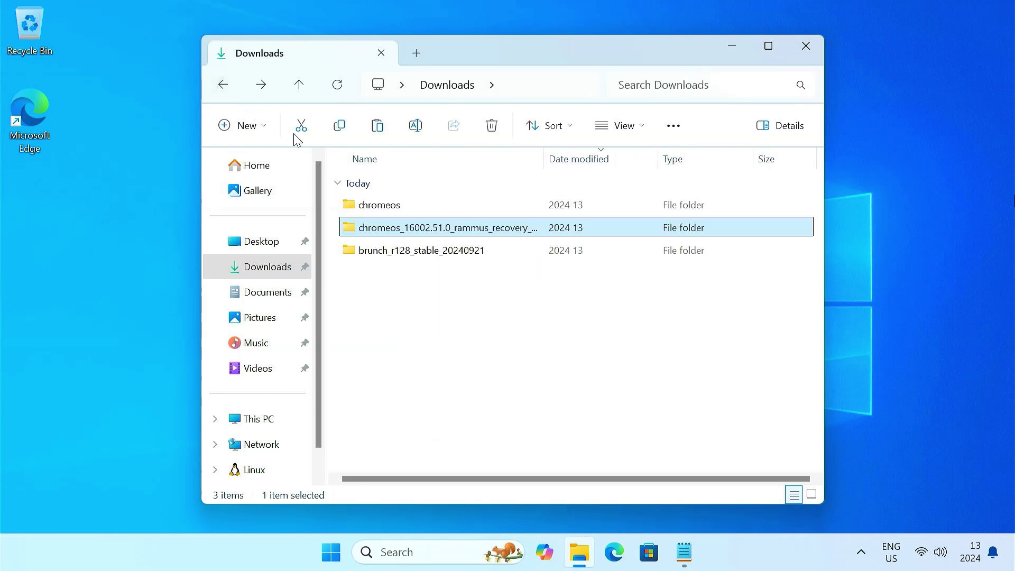
pyautogui.doubleClick(423, 205)
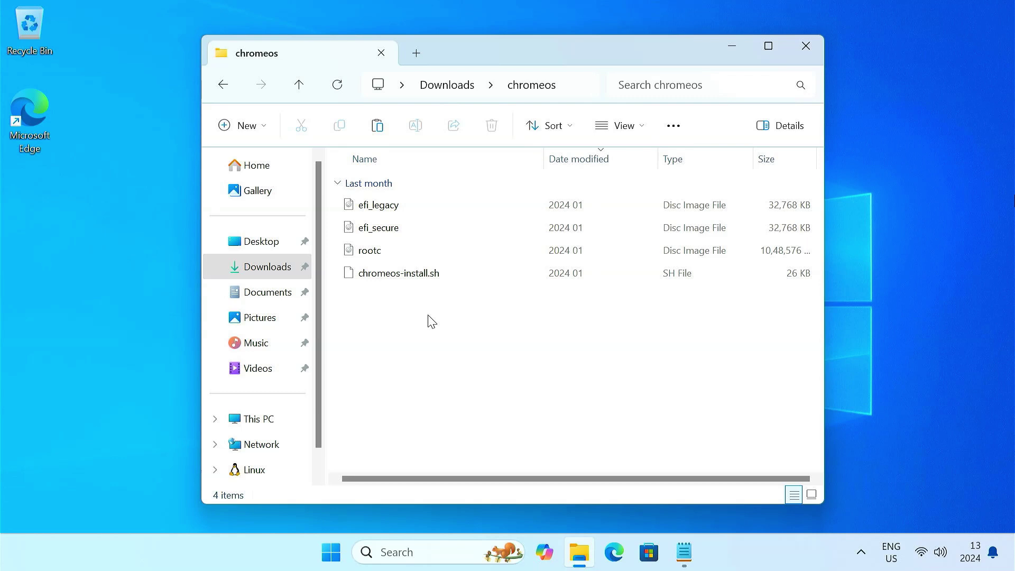
pyautogui.rightClick(438, 340)
pyautogui.click(450, 332)
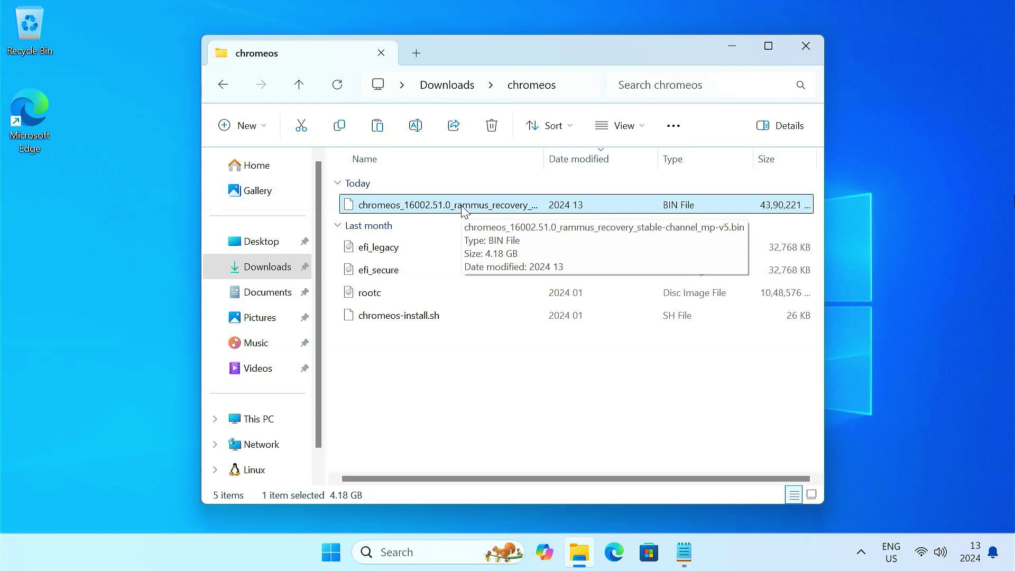
# Rename the pasted recovery image to chromeos.bin
pyautogui.press('F2')
pyautogui.press('BackSpace')
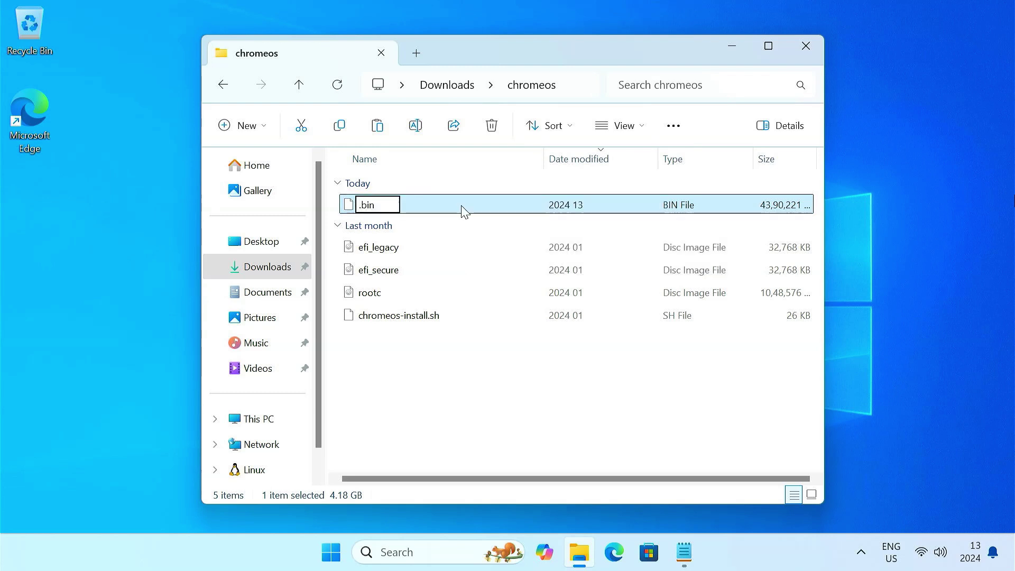
pyautogui.write('chromeos')
pyautogui.press('Return')
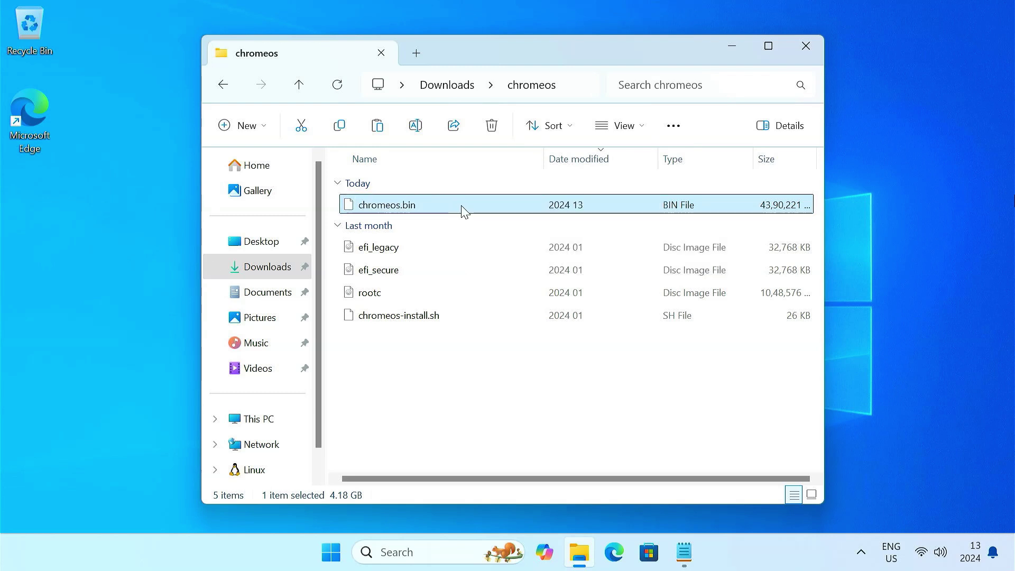
pyautogui.click(467, 340)
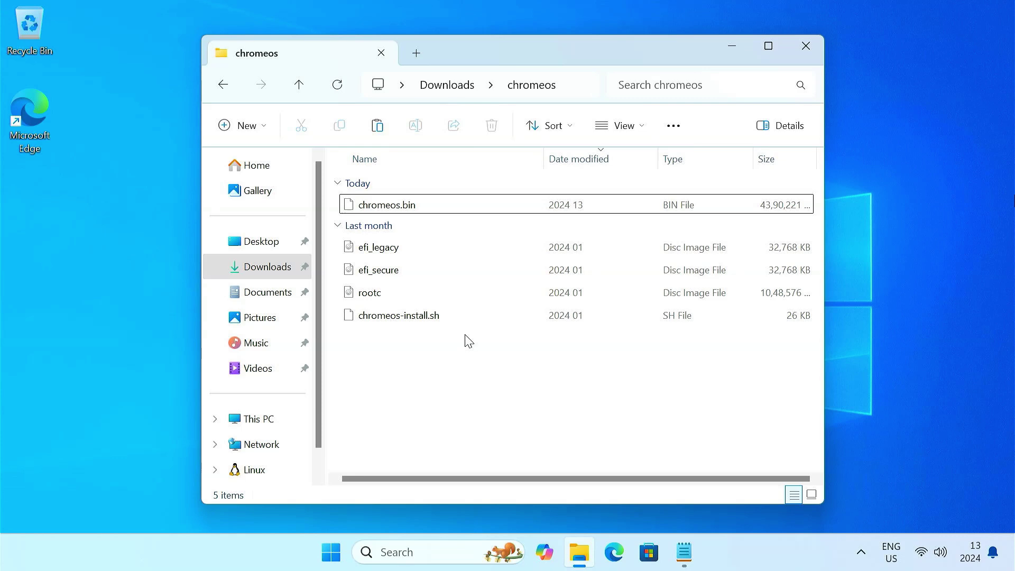
# Tick Windows Subsystem for Linux in Turn Windows features on or off and confirm with OK
pyautogui.click(732, 48)
pyautogui.click(451, 553)
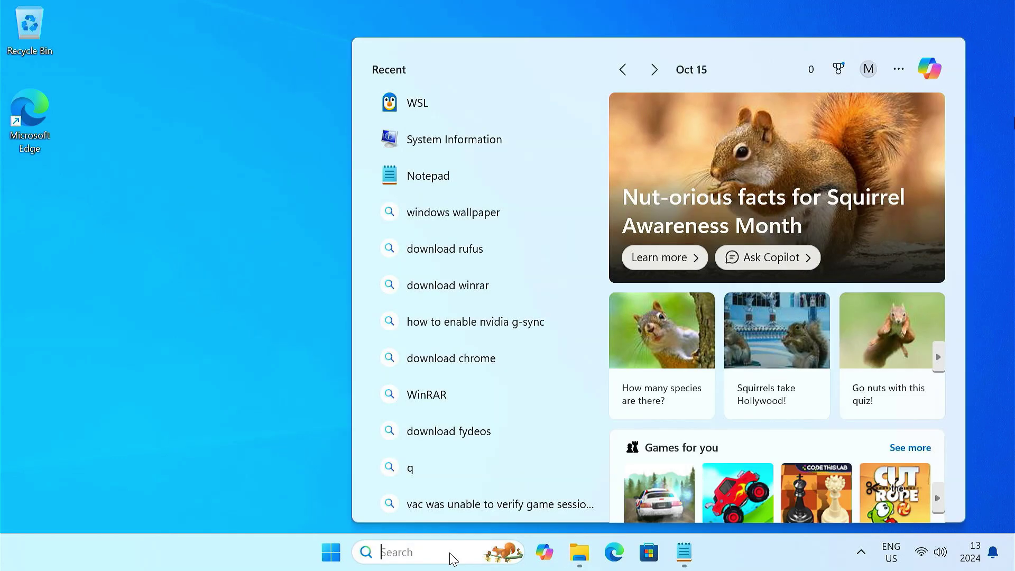
pyautogui.write('widnows features')
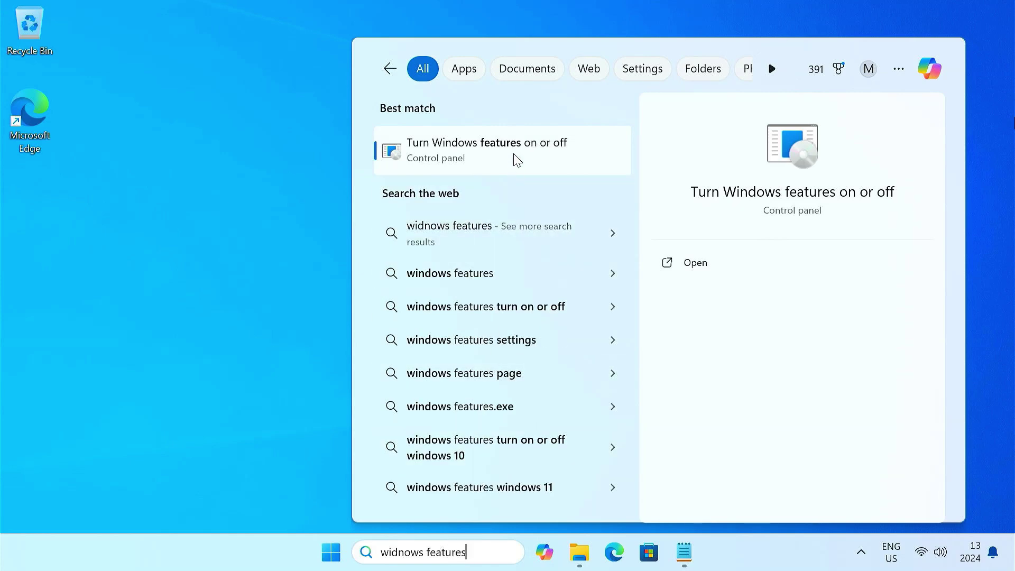
pyautogui.click(513, 156)
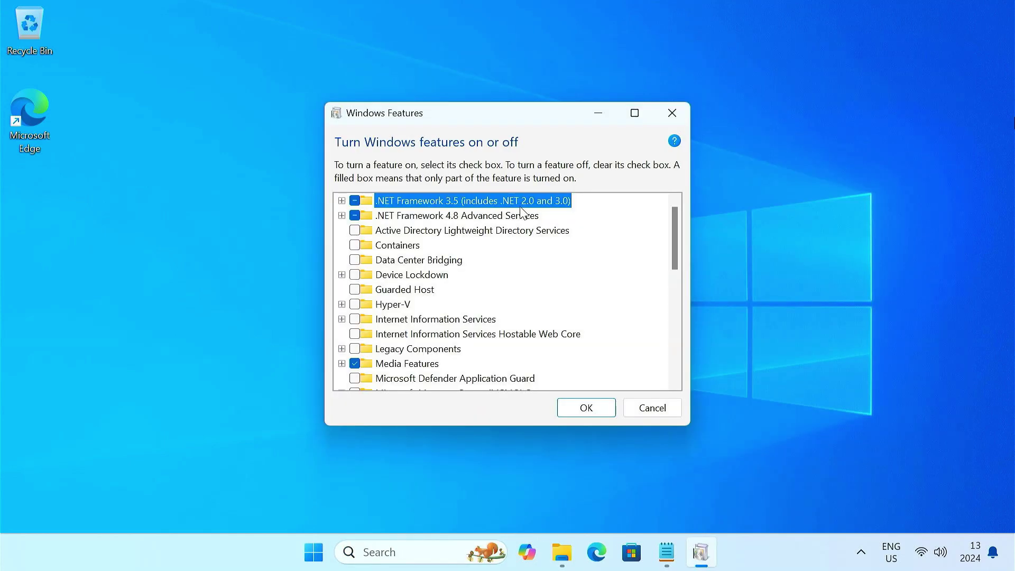
pyautogui.scroll(-6, 582, 281)
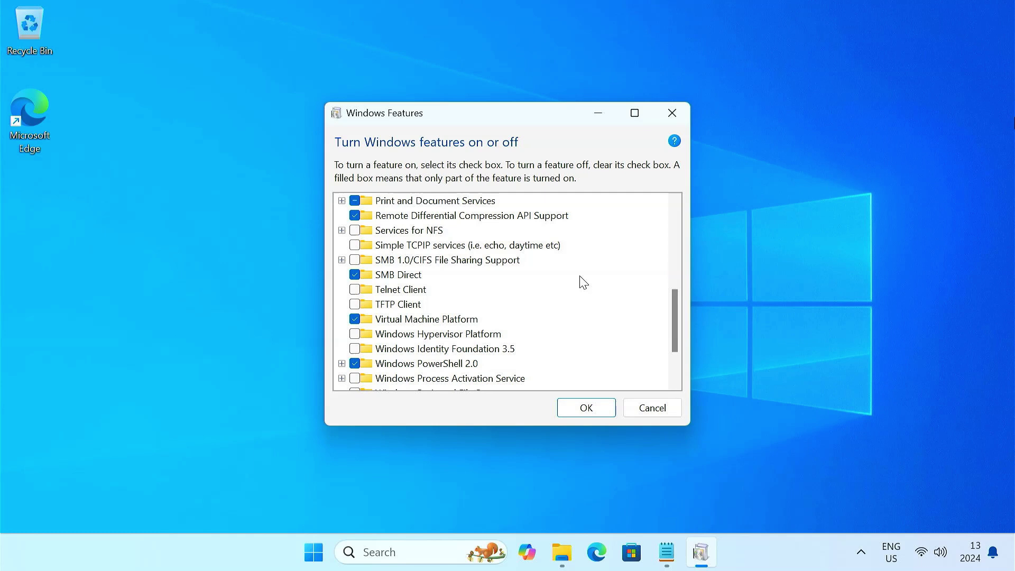
pyautogui.scroll(-2, 582, 282)
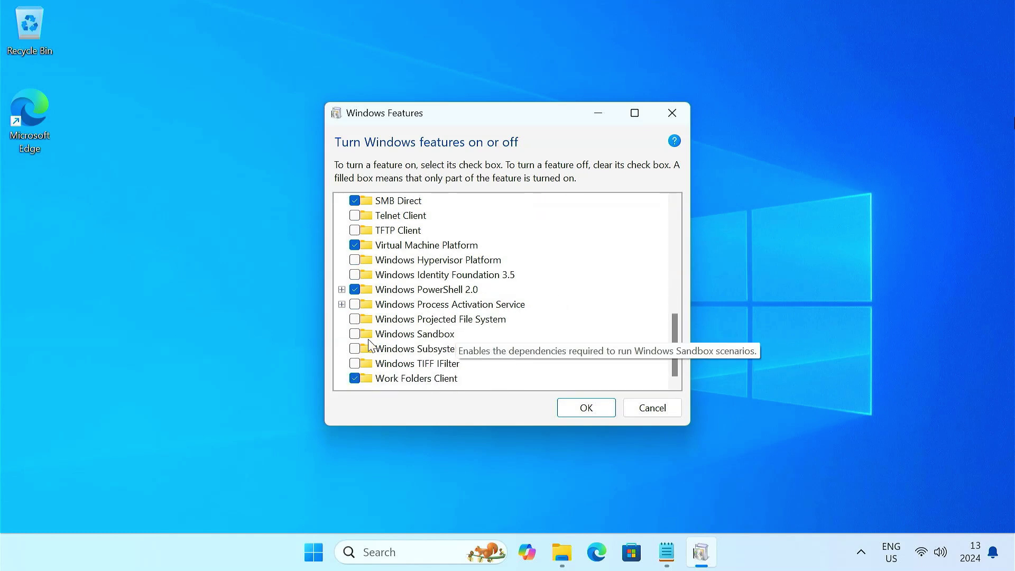
pyautogui.click(356, 349)
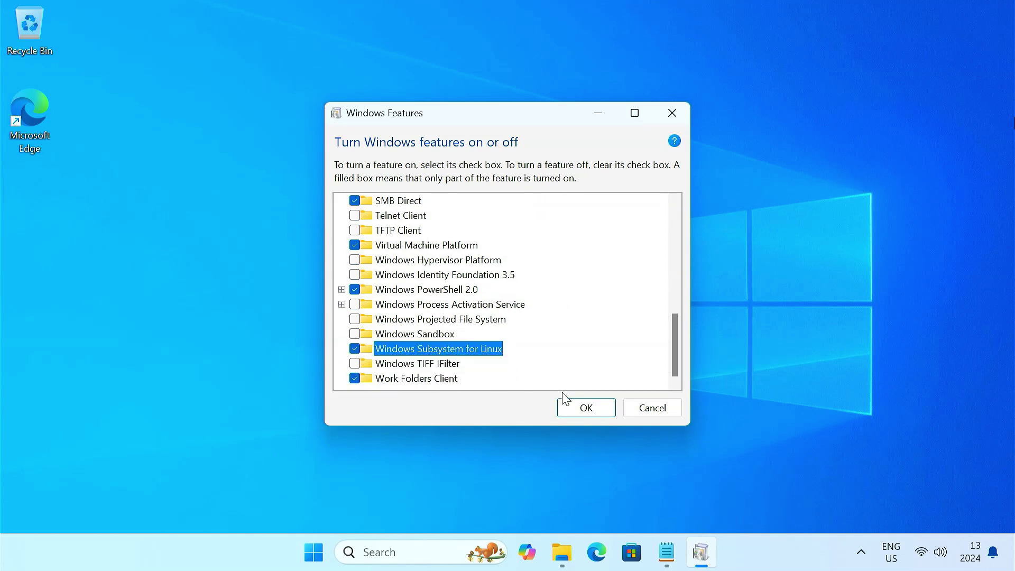
pyautogui.click(596, 409)
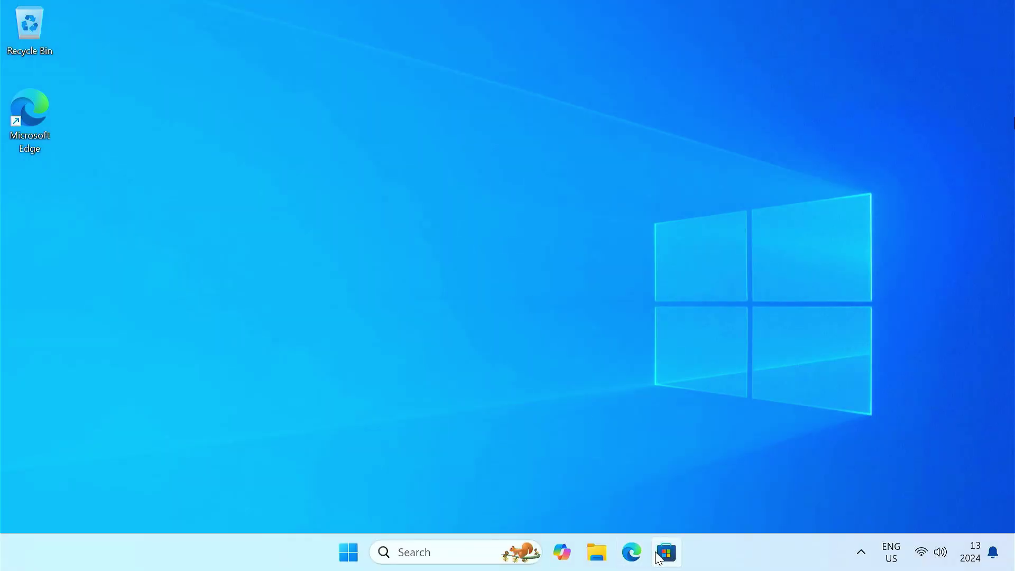
# Search the Microsoft Store for 'ubuntu' and install Canonical's Ubuntu app
pyautogui.click(659, 554)
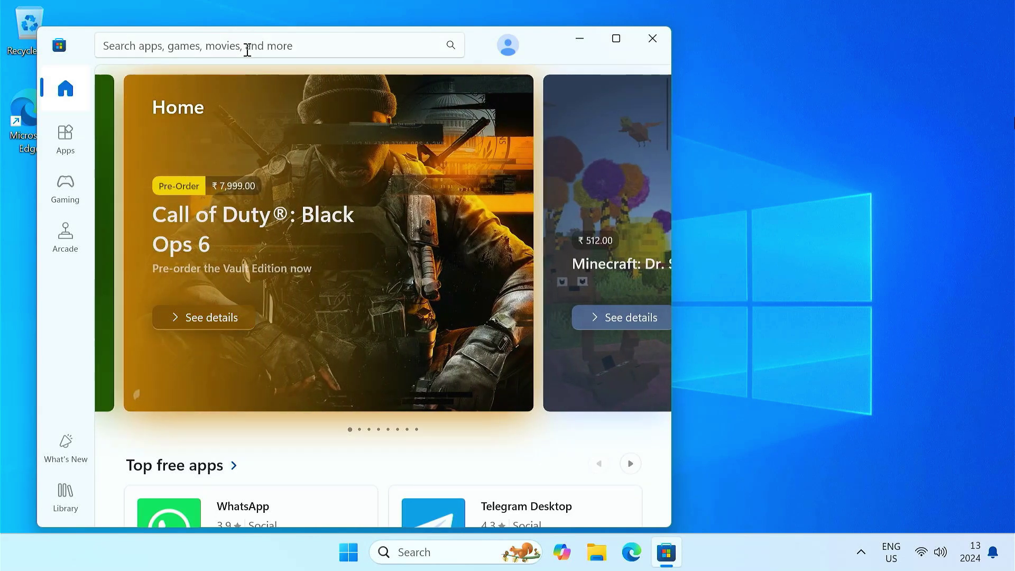
pyautogui.click(248, 49)
pyautogui.write('ubun')
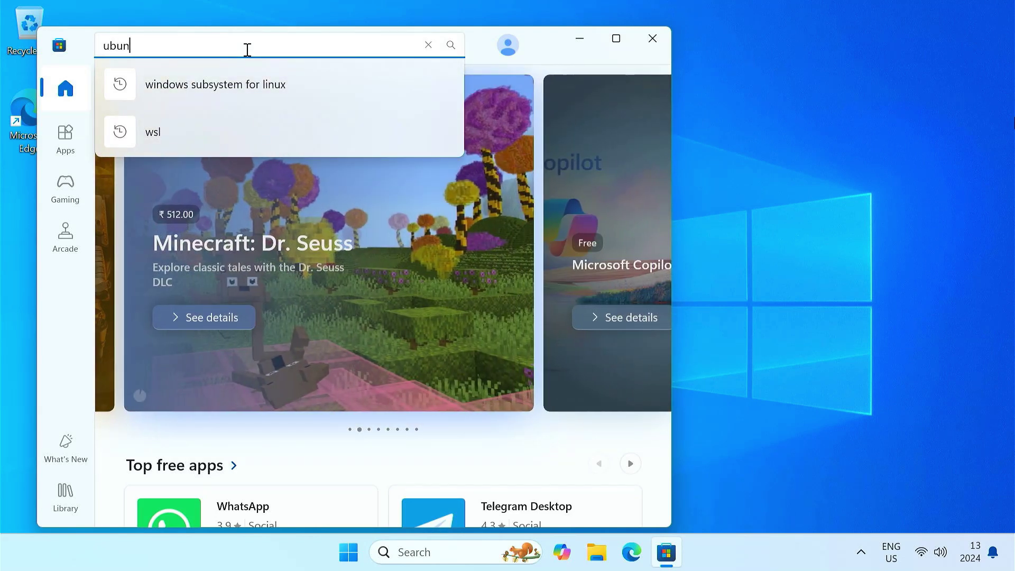
pyautogui.write('tu')
pyautogui.press('Return')
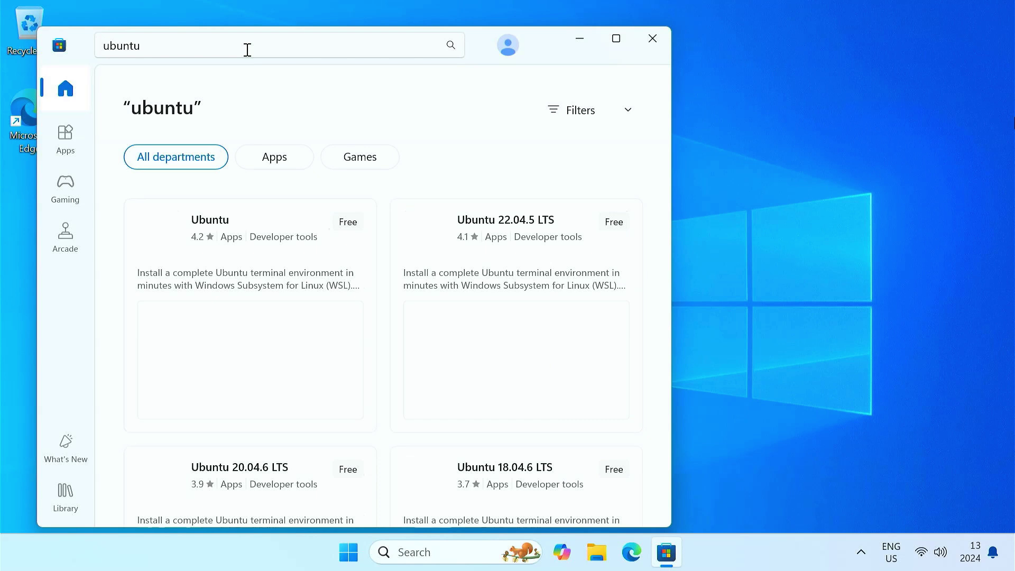
pyautogui.click(268, 232)
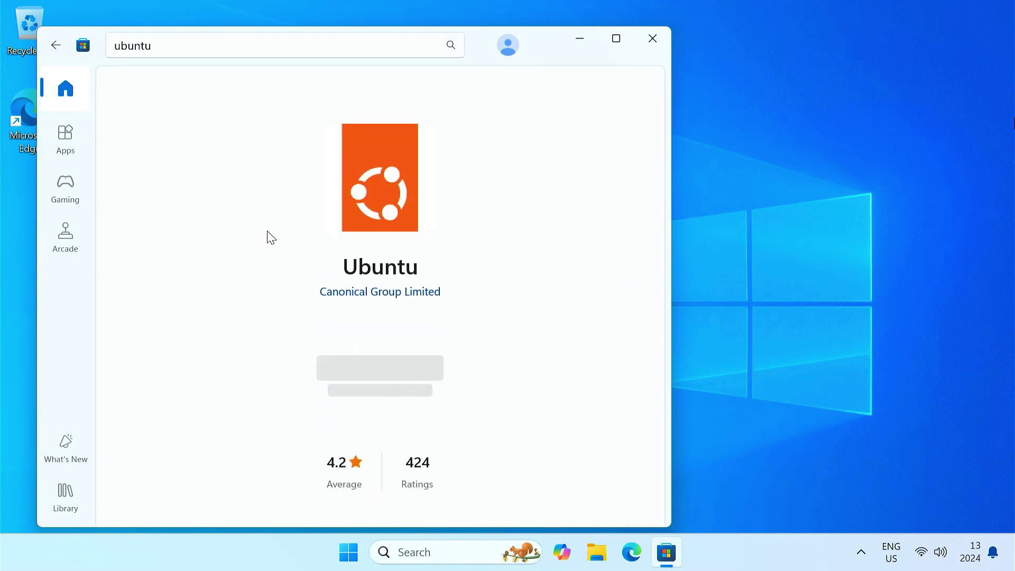
pyautogui.click(395, 360)
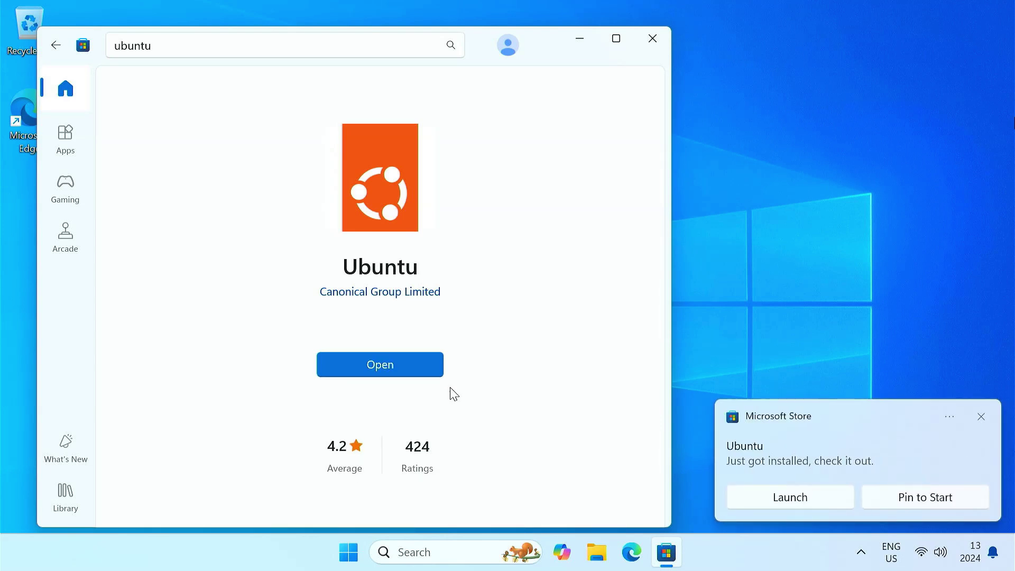
# Launch the installed Ubuntu app and close the Microsoft Store
pyautogui.click(408, 370)
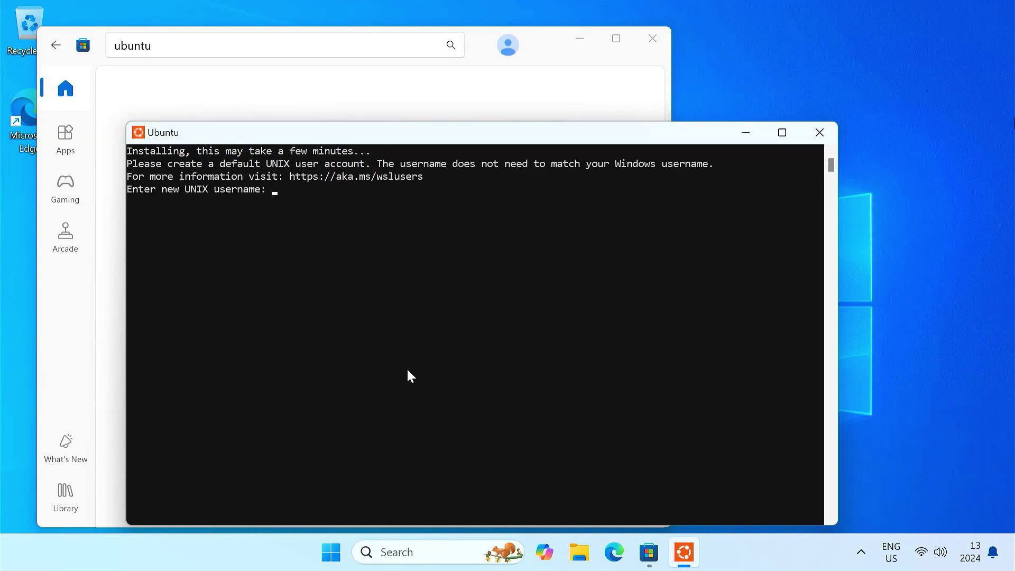
pyautogui.click(652, 38)
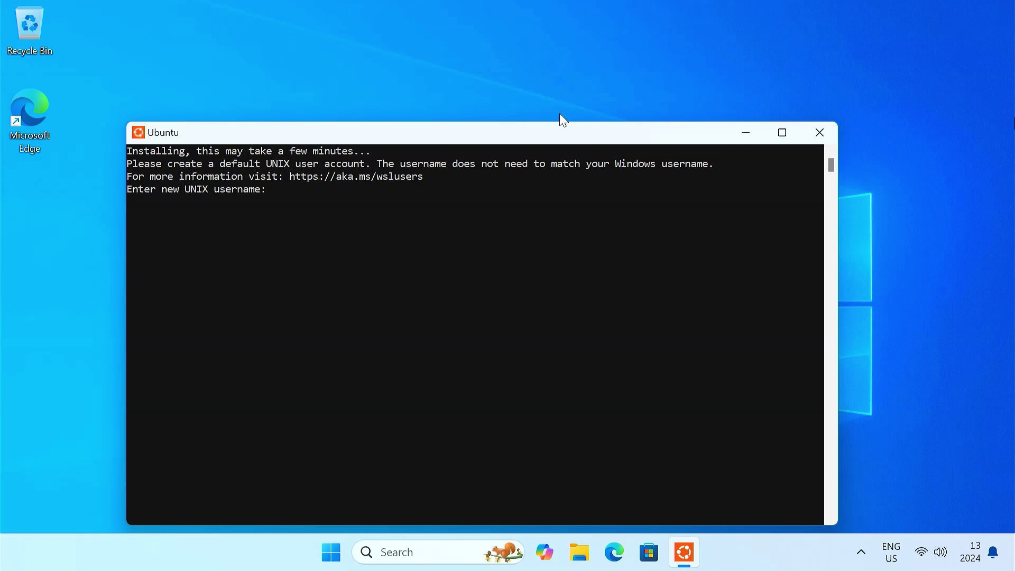
pyautogui.moveTo(525, 133); pyautogui.dragTo(536, 73)
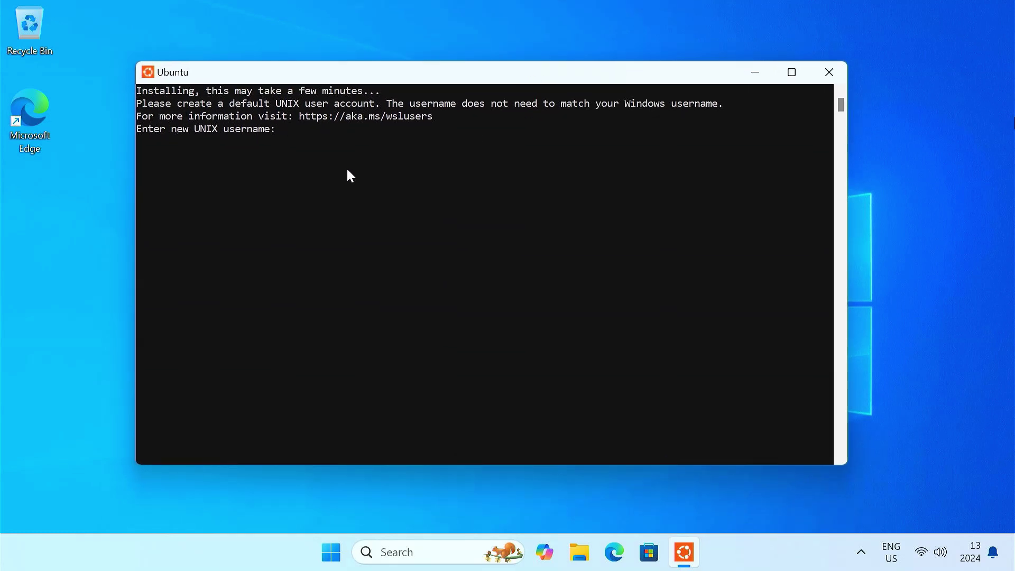
# Create the default UNIX user by entering a username and password
pyautogui.write('milan')
pyautogui.press('Return')
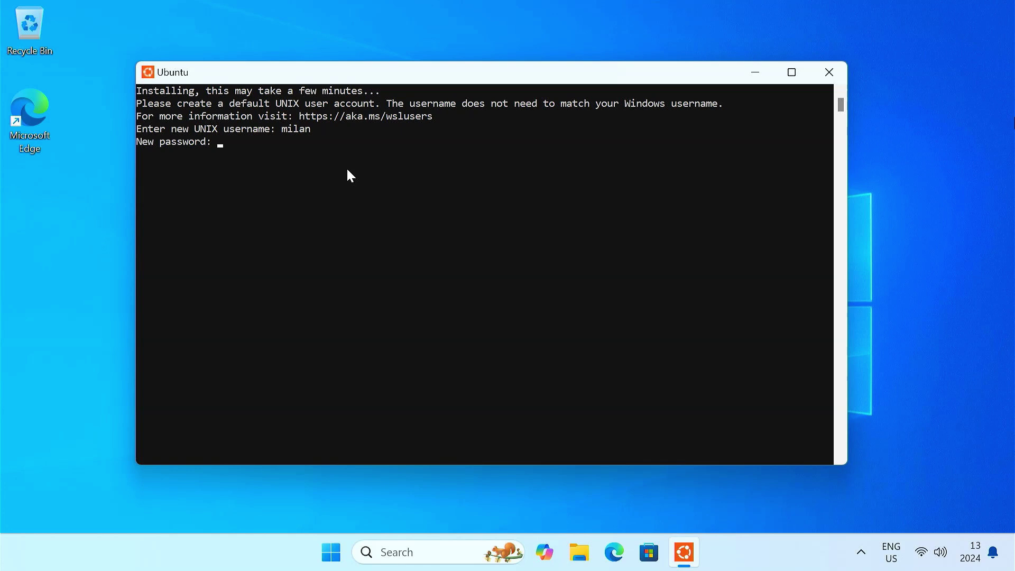
pyautogui.press('Return')
pyautogui.press('Return')
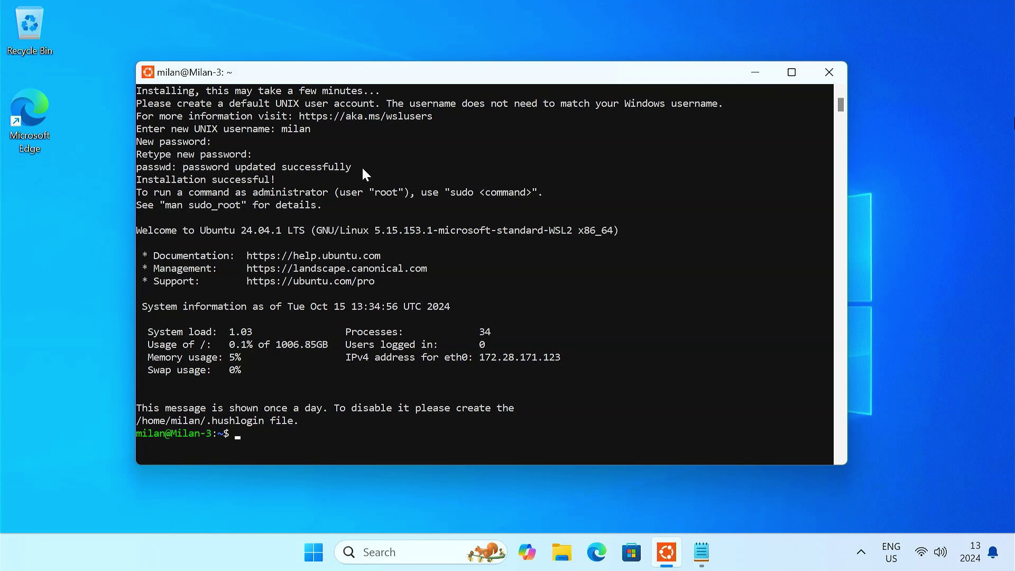
# Run the 'sudo apt update && sudo apt -y install' line for pv, cgpt, tar and unzip
pyautogui.click(707, 550)
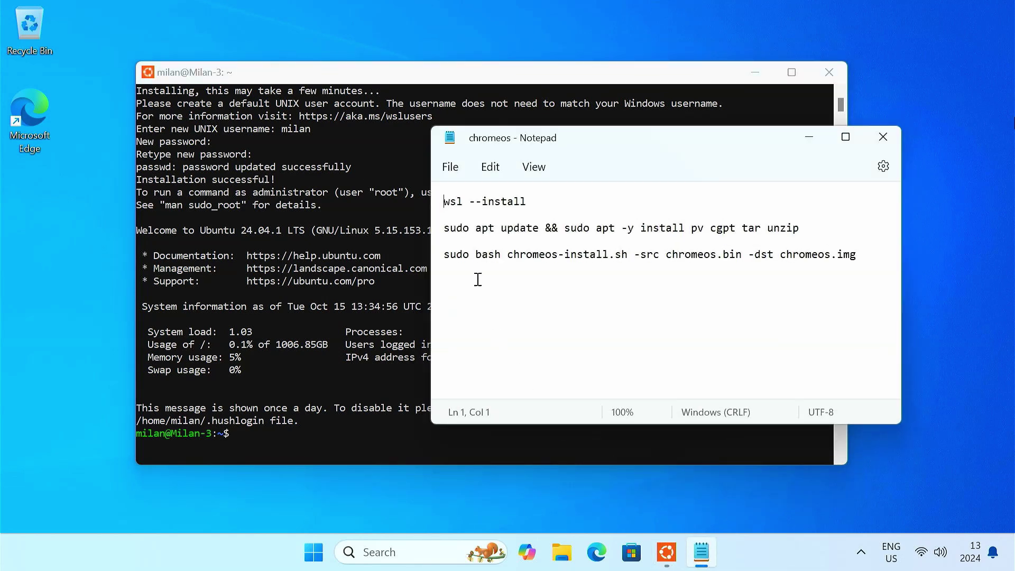
pyautogui.moveTo(444, 228); pyautogui.dragTo(809, 226)
pyautogui.hotkey('ctrl', 'c')
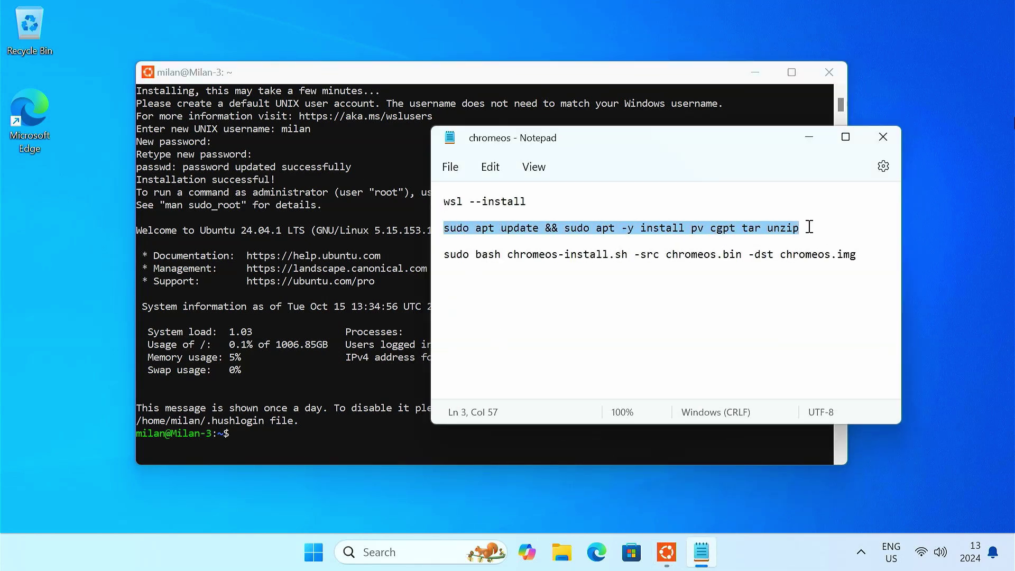
pyautogui.click(808, 136)
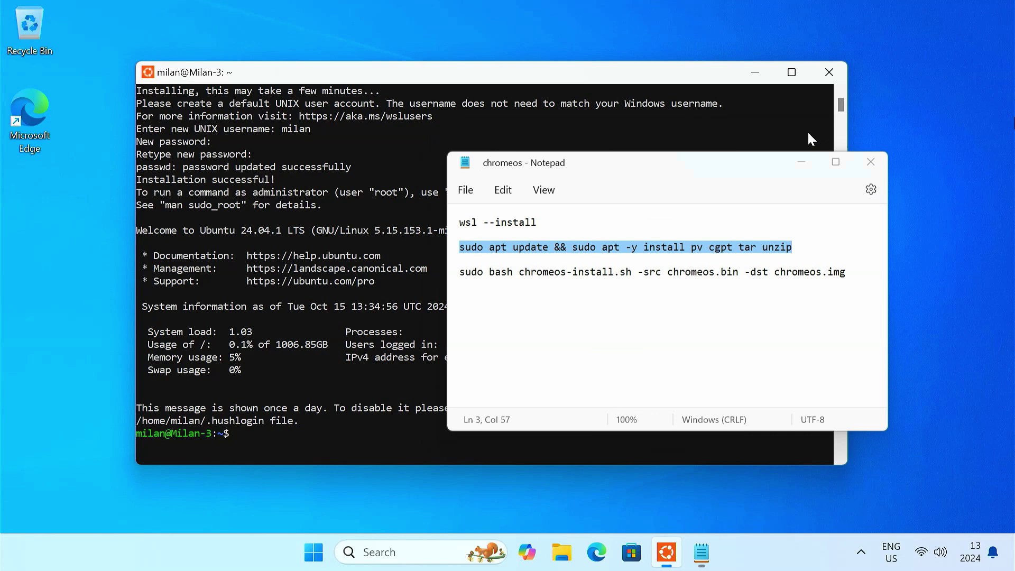
pyautogui.hotkey('ctrl', 'v')
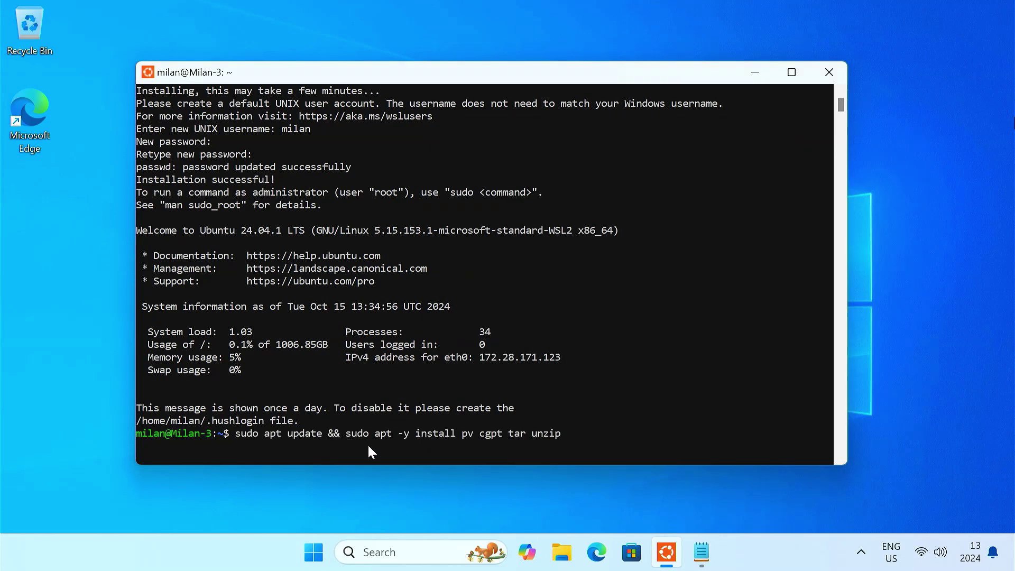
pyautogui.press('Return')
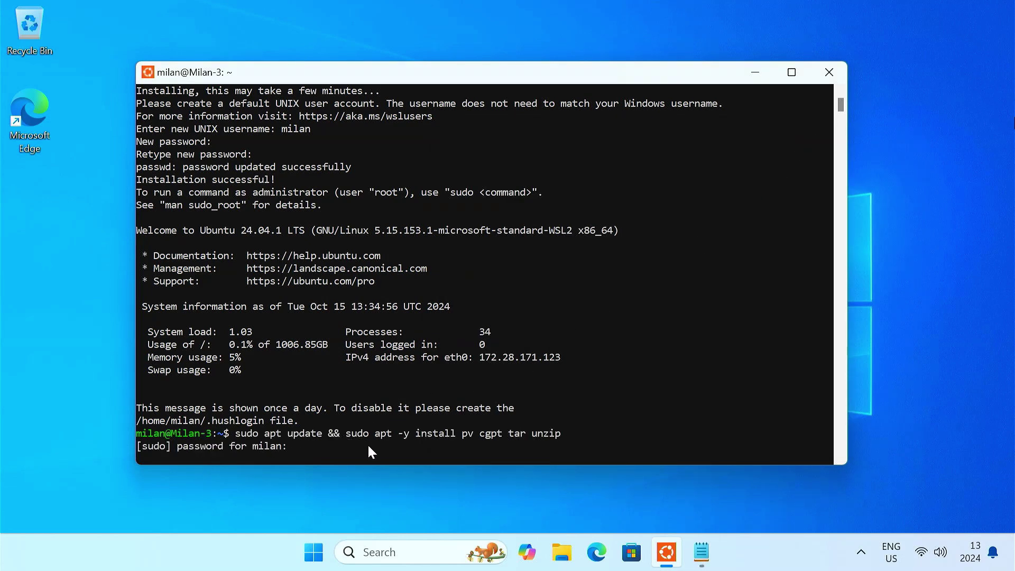
pyautogui.press('Return')
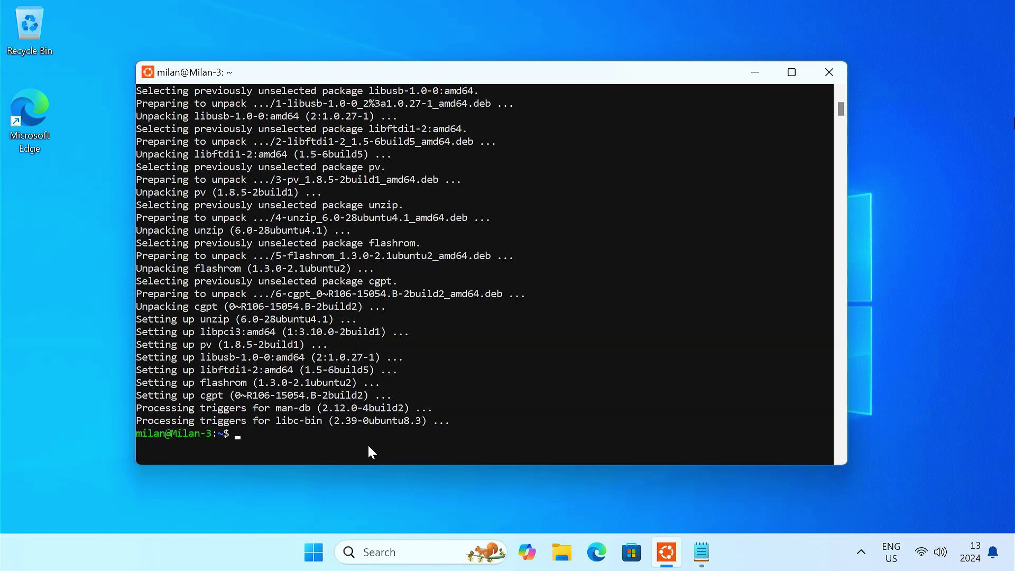
pyautogui.click(562, 553)
pyautogui.click(281, 268)
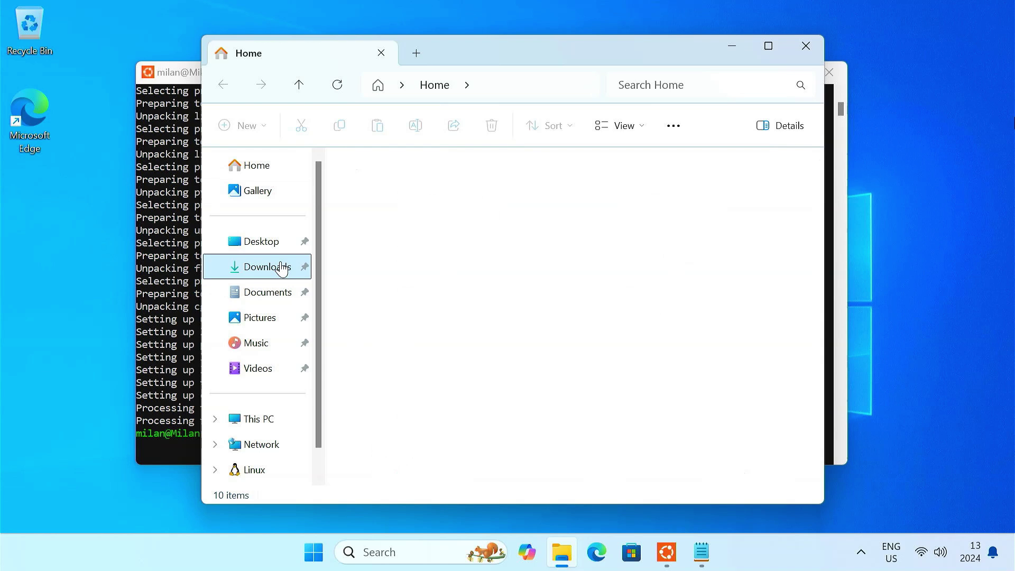
pyautogui.doubleClick(418, 209)
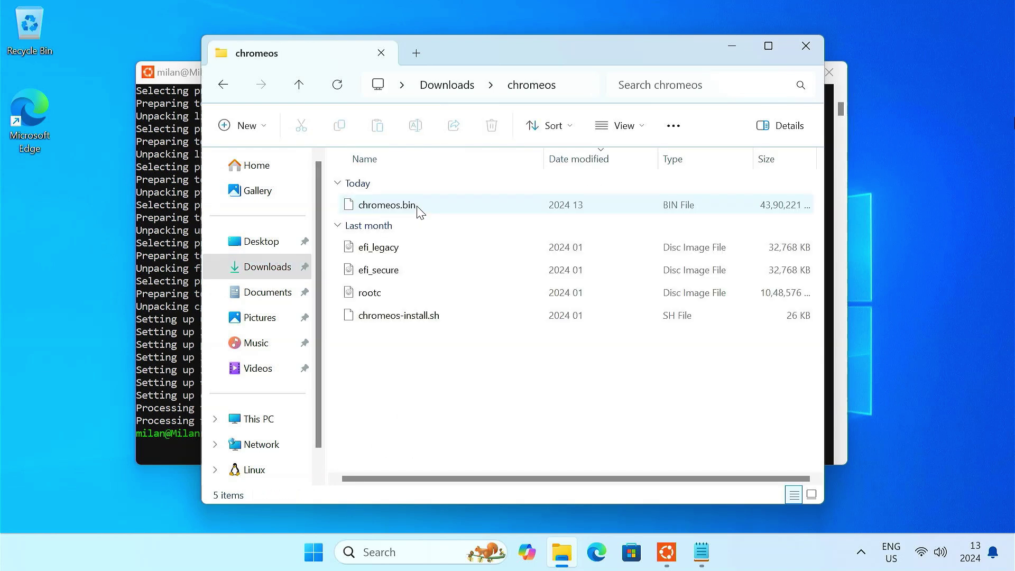
pyautogui.click(569, 85)
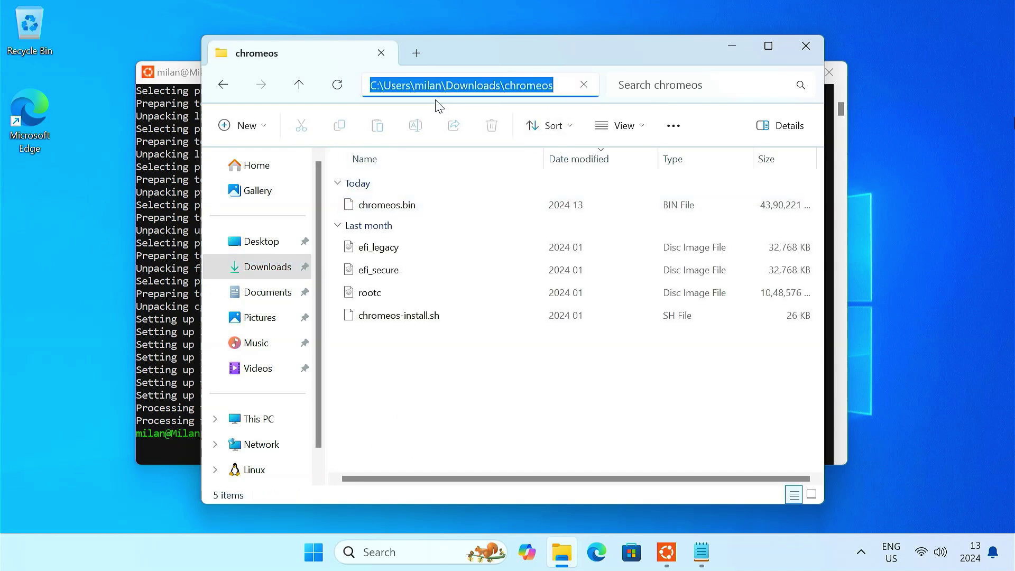
pyautogui.click(722, 45)
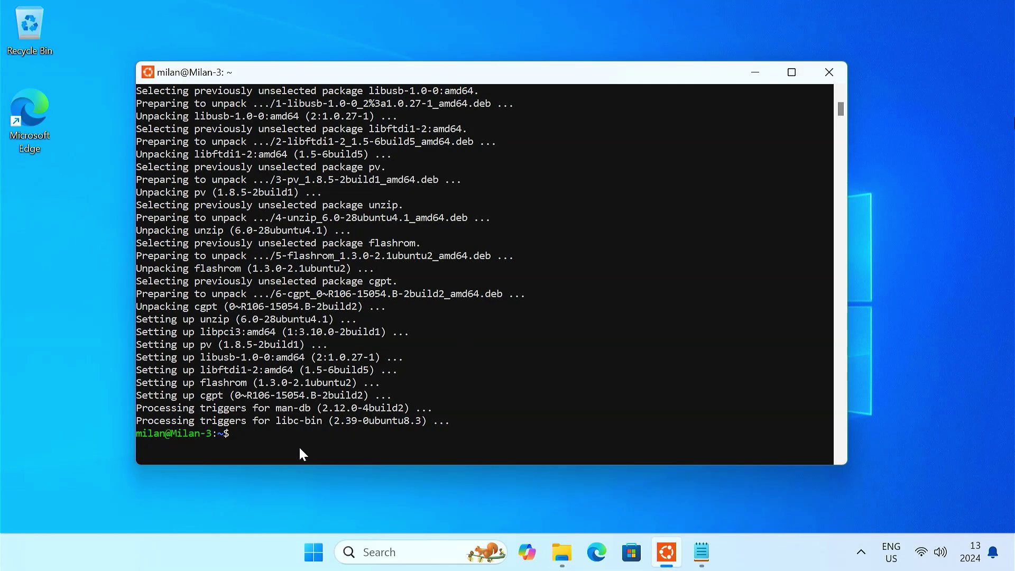
# Change the WSL working directory to the user's Windows downloads/chromeos folder under /mnt/c/users
pyautogui.write('cd /mnt/c/users/milan/downl')
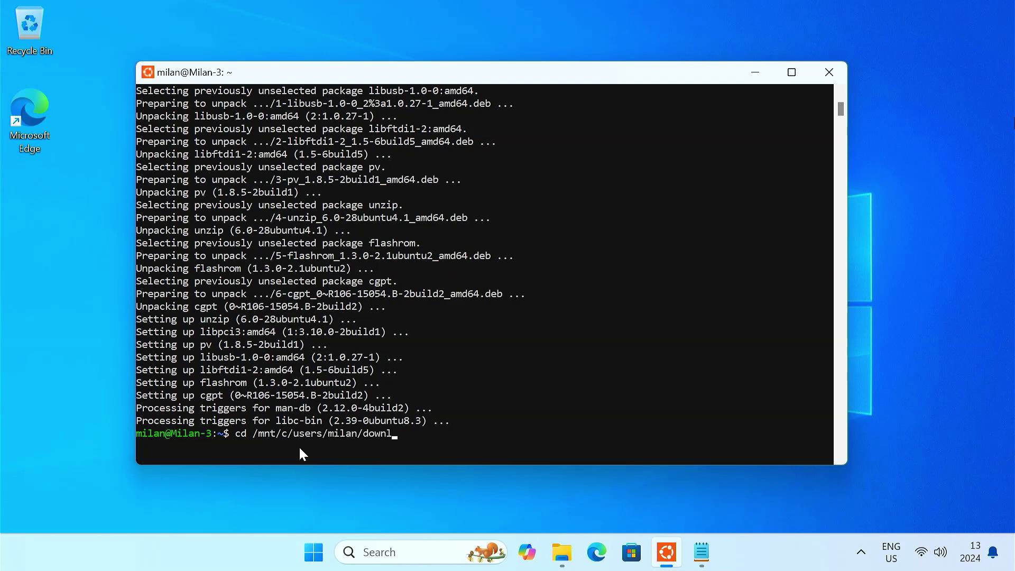
pyautogui.write('oads/chromeos')
pyautogui.press('Return')
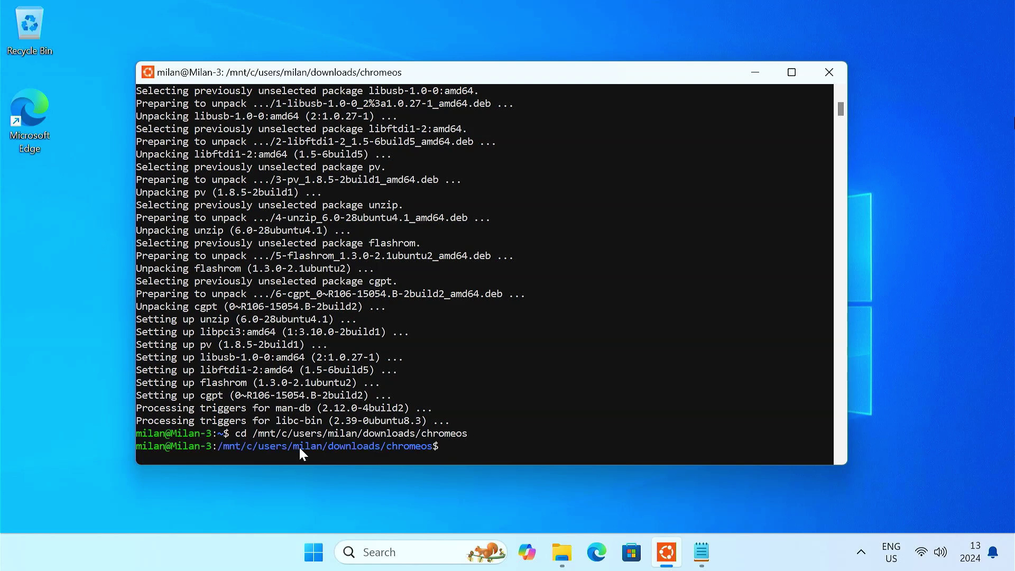
# Paste and run 'sudo bash chromeos-install.sh -src chromeos.bin -dst chromeos.img', accepting the USB flashdrive option
pyautogui.click(701, 552)
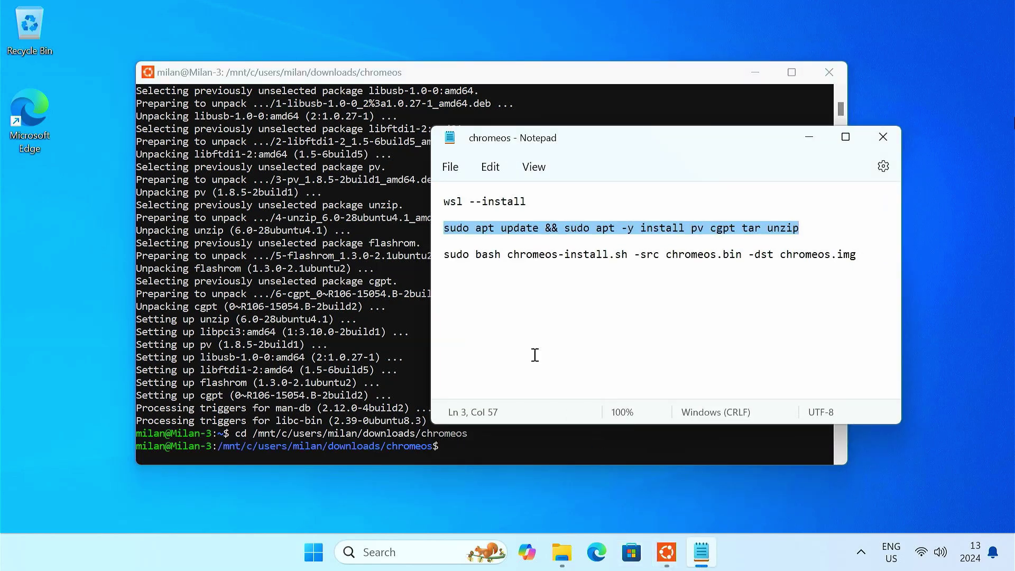
pyautogui.moveTo(446, 259); pyautogui.dragTo(877, 262)
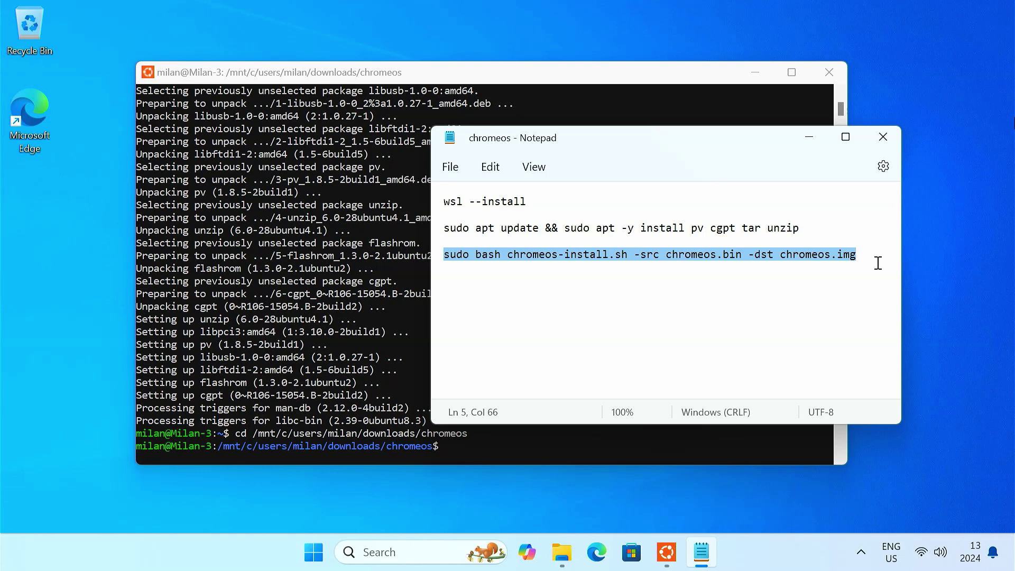
pyautogui.click(812, 136)
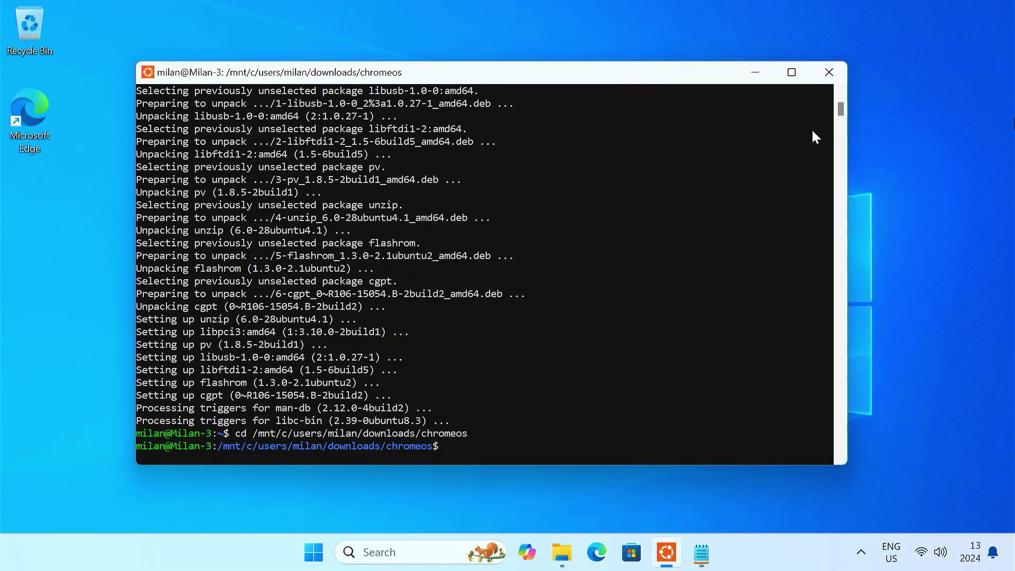
pyautogui.rightClick(509, 442)
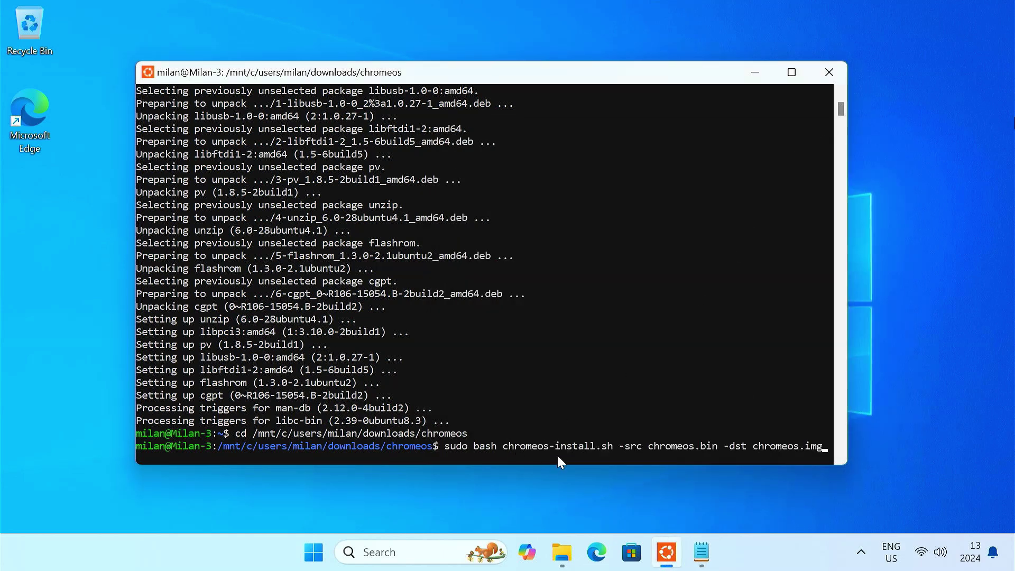
pyautogui.press('Return')
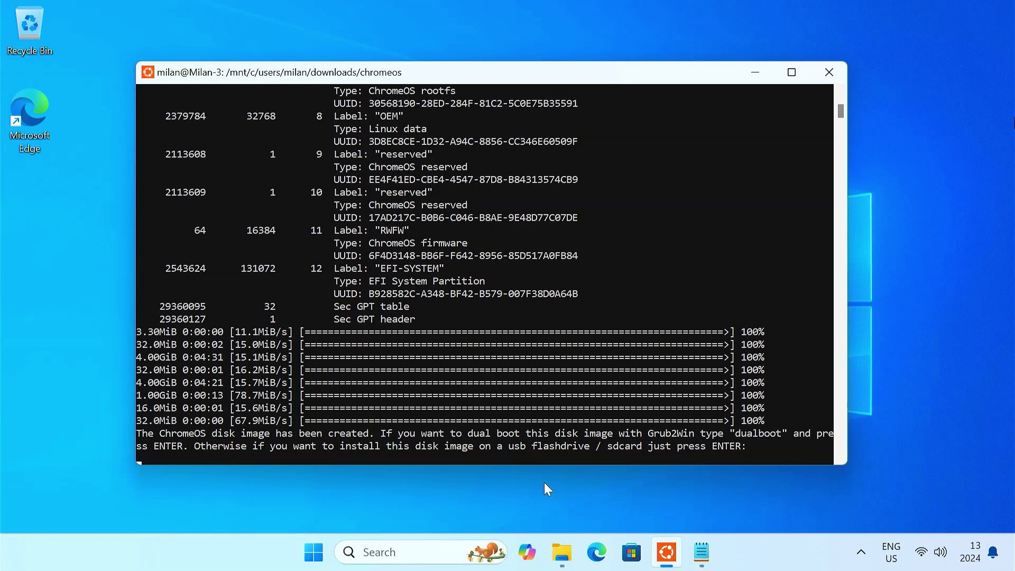
pyautogui.press('Return')
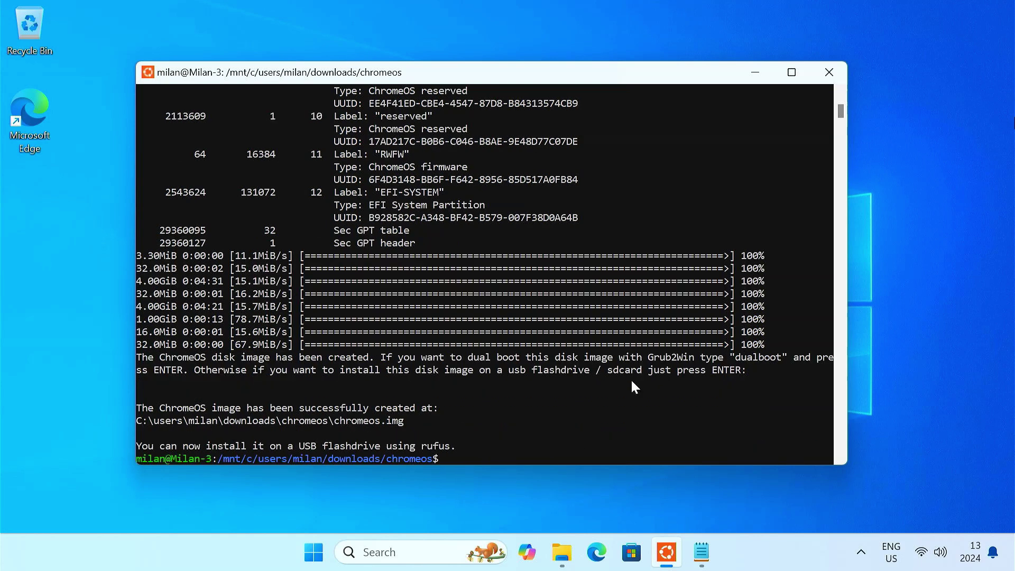
# Close the terminal and confirm chromeos.img is 14.0 GB in the chromeos folder
pyautogui.click(828, 73)
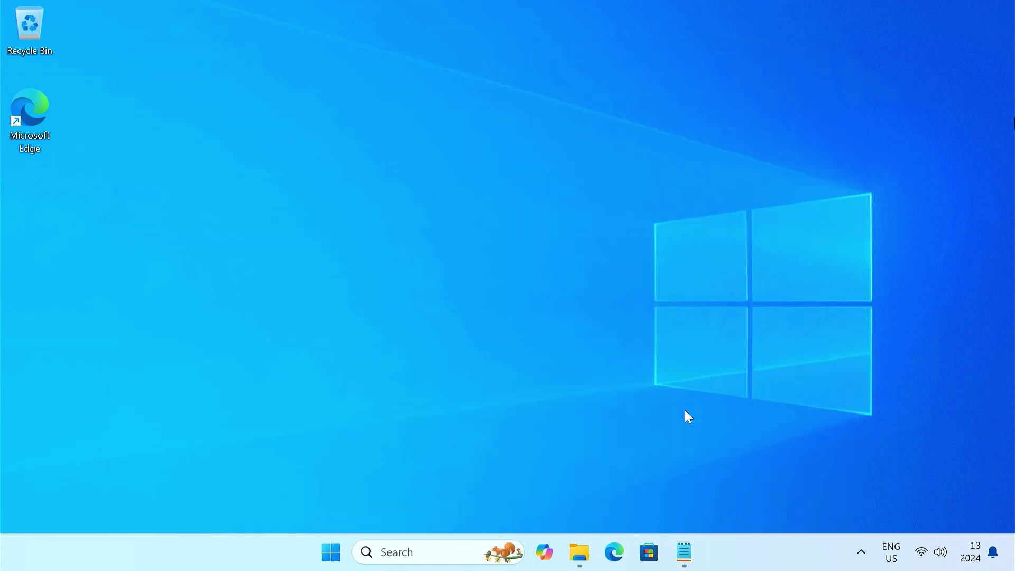
pyautogui.click(579, 551)
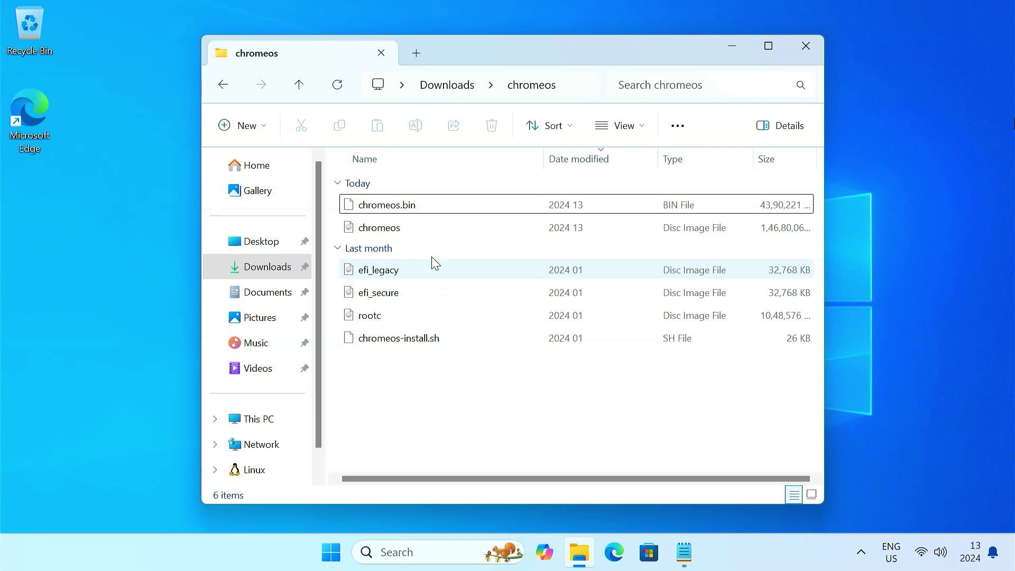
pyautogui.click(429, 231)
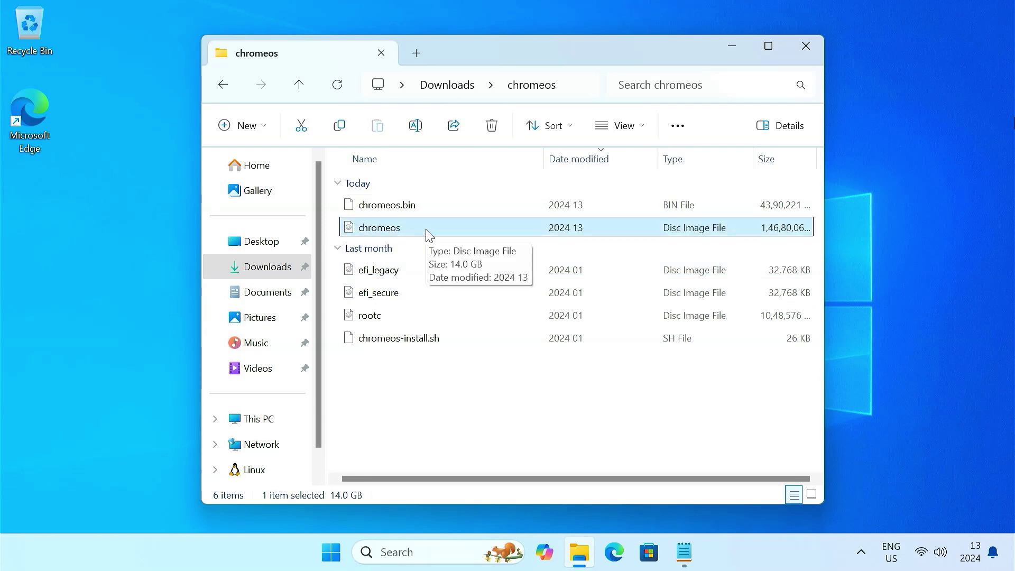
pyautogui.click(725, 50)
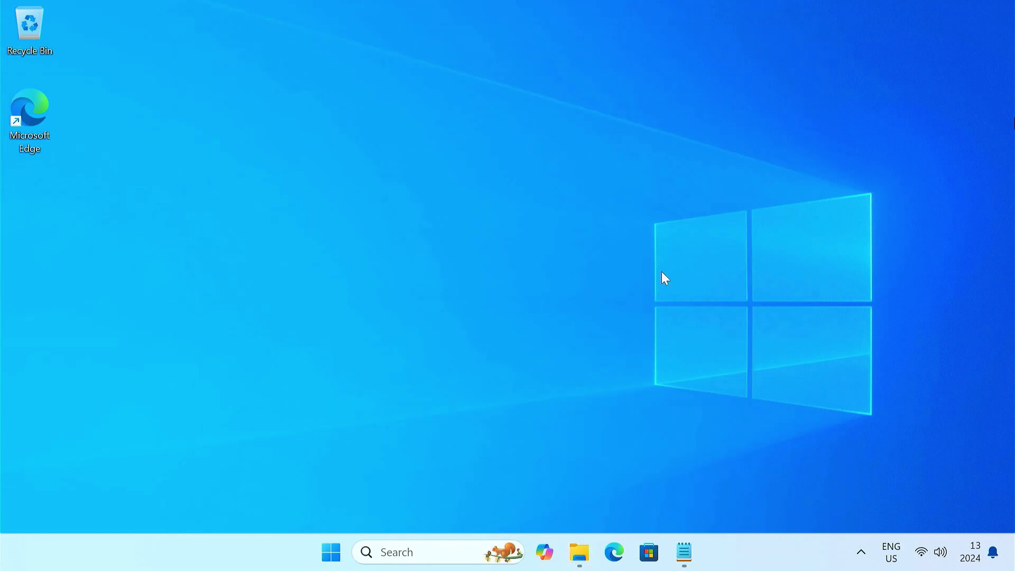
# Search for rufus in Edge and download rufus-4.5.exe from the official rufus.ie site
pyautogui.click(614, 552)
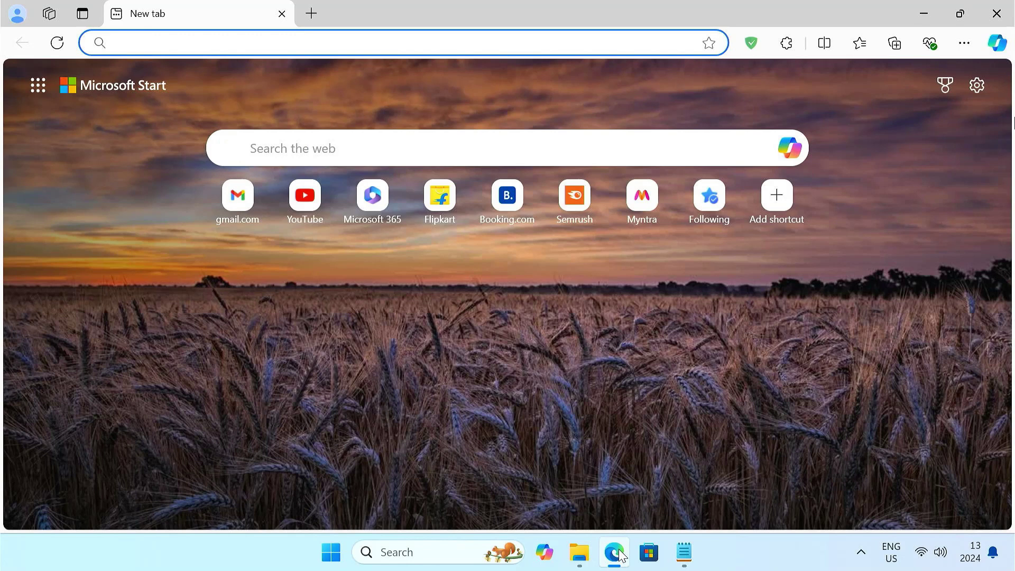
pyautogui.write('rufus')
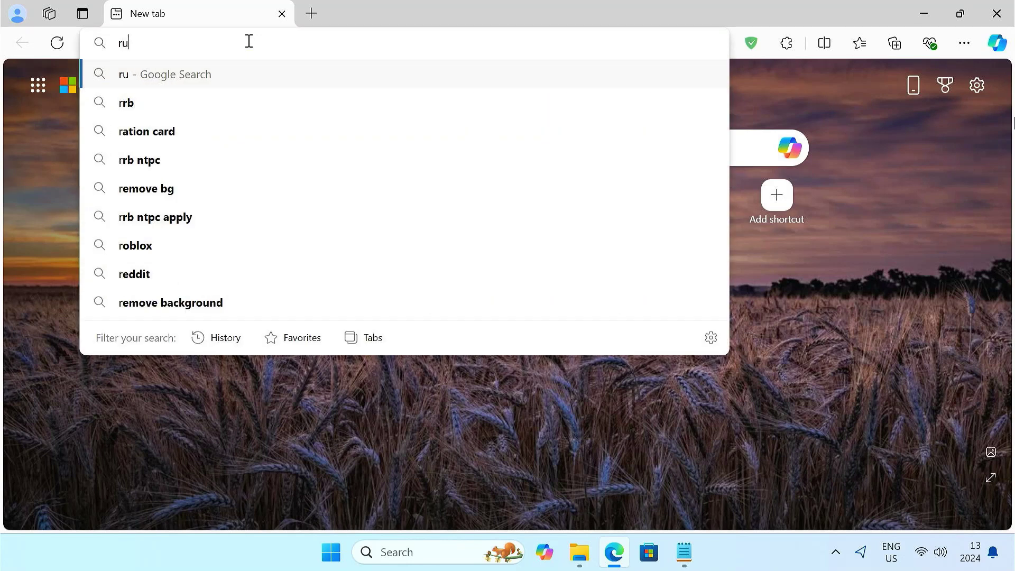
pyautogui.press('Delete')
pyautogui.press('Return')
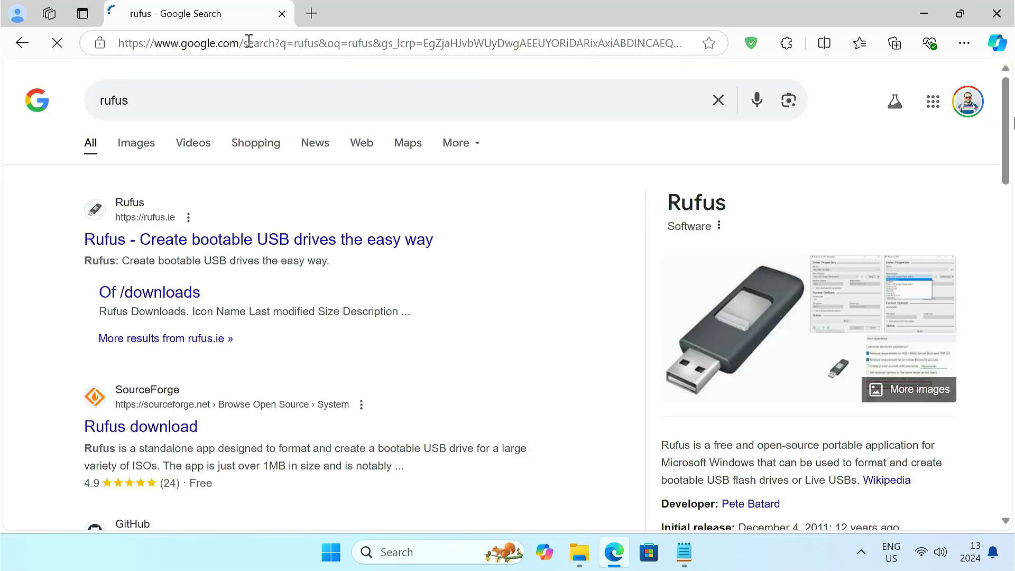
pyautogui.click(243, 241)
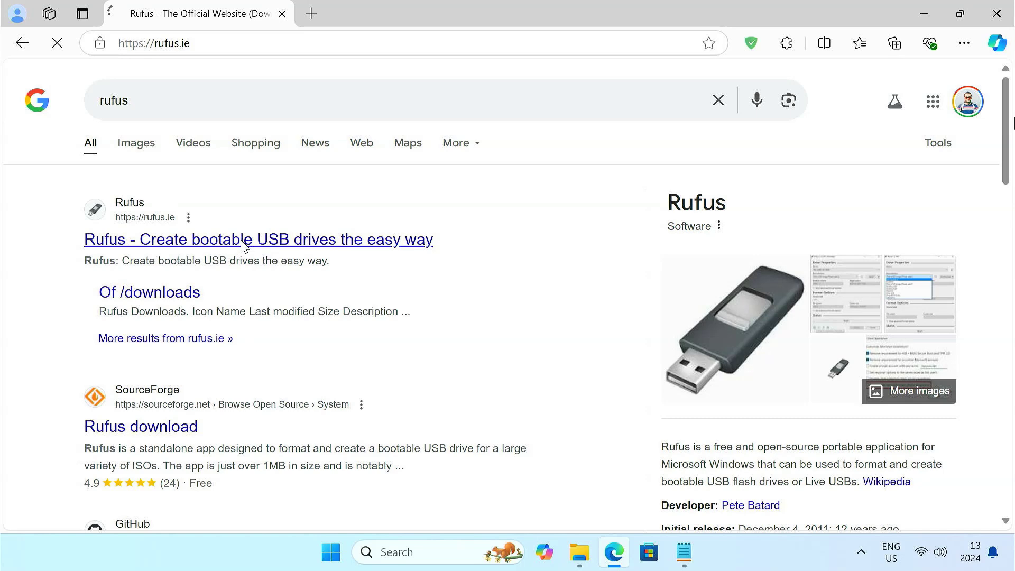
pyautogui.scroll(-20, 241, 242)
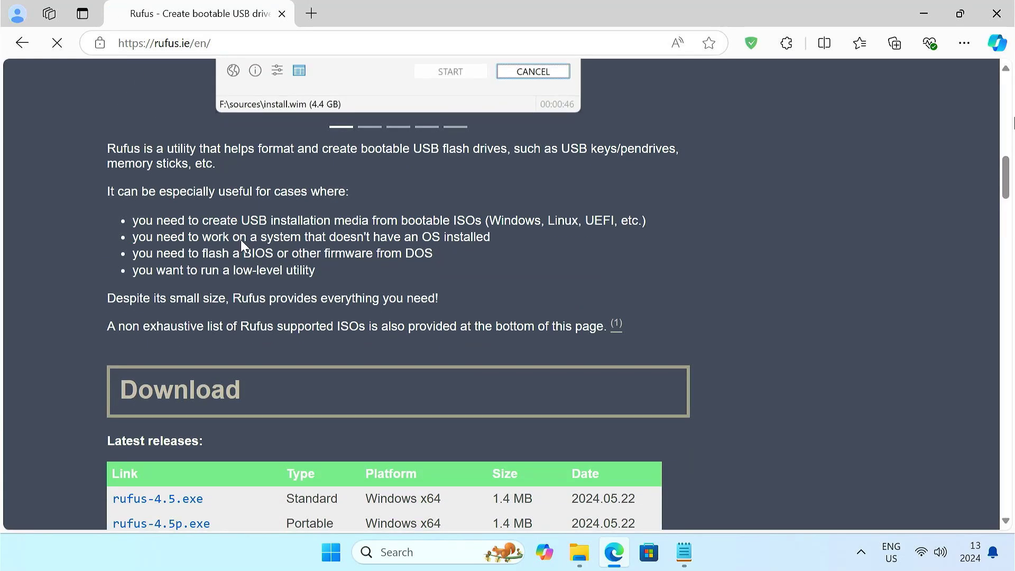
pyautogui.click(190, 267)
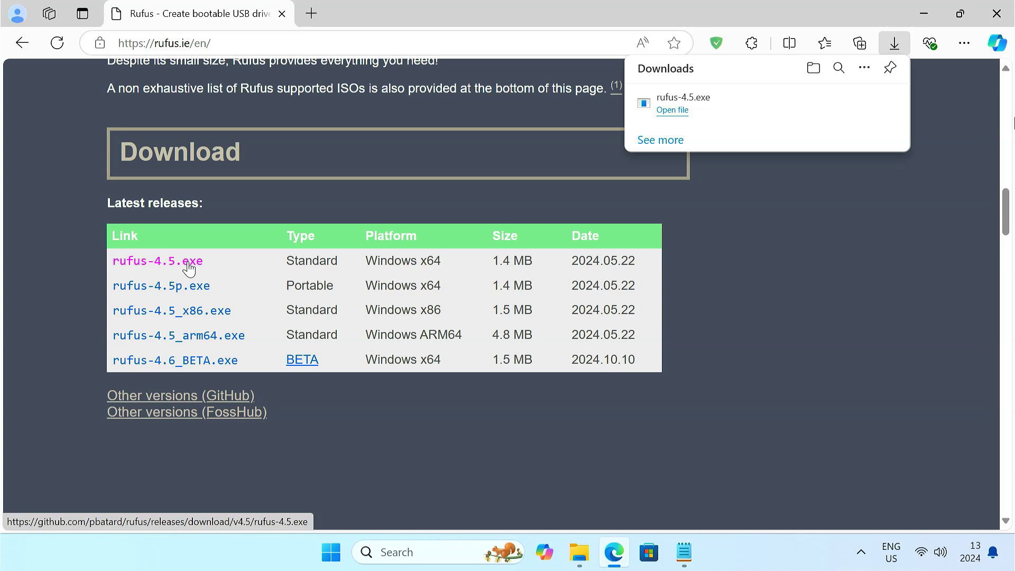
# Launch the downloaded Rufus with admin rights and close Edge
pyautogui.click(672, 110)
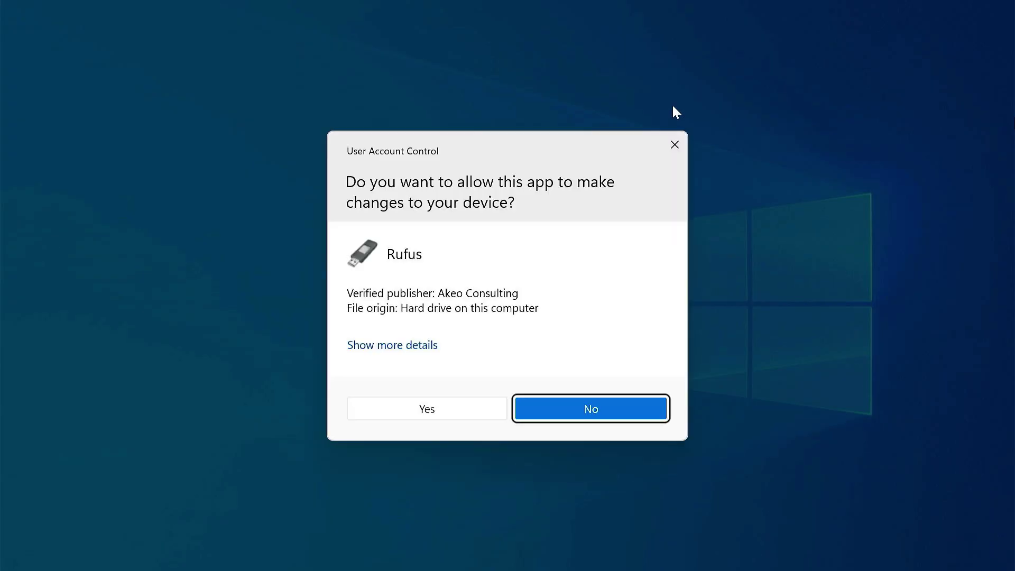
pyautogui.click(455, 404)
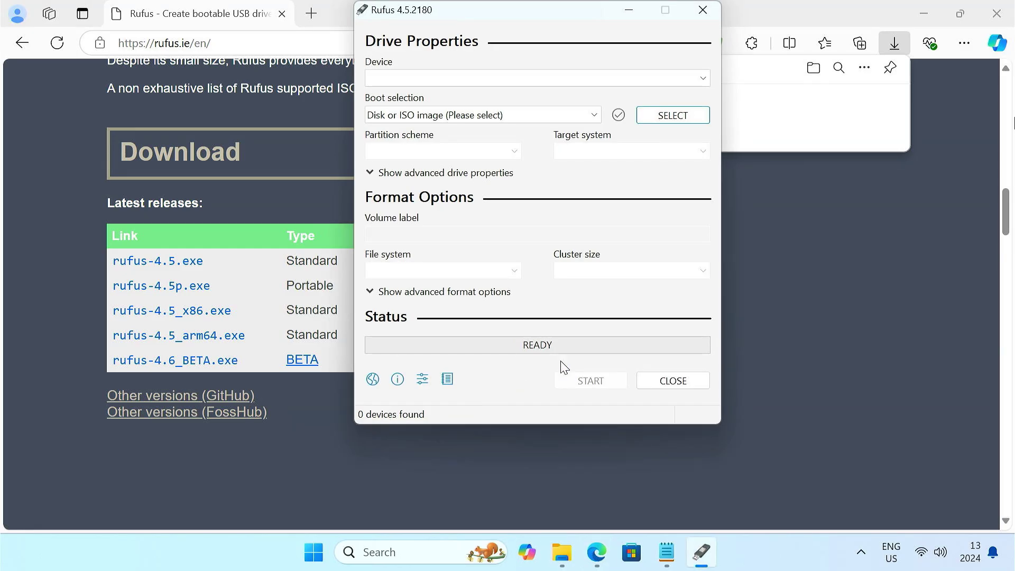
pyautogui.click(1011, 21)
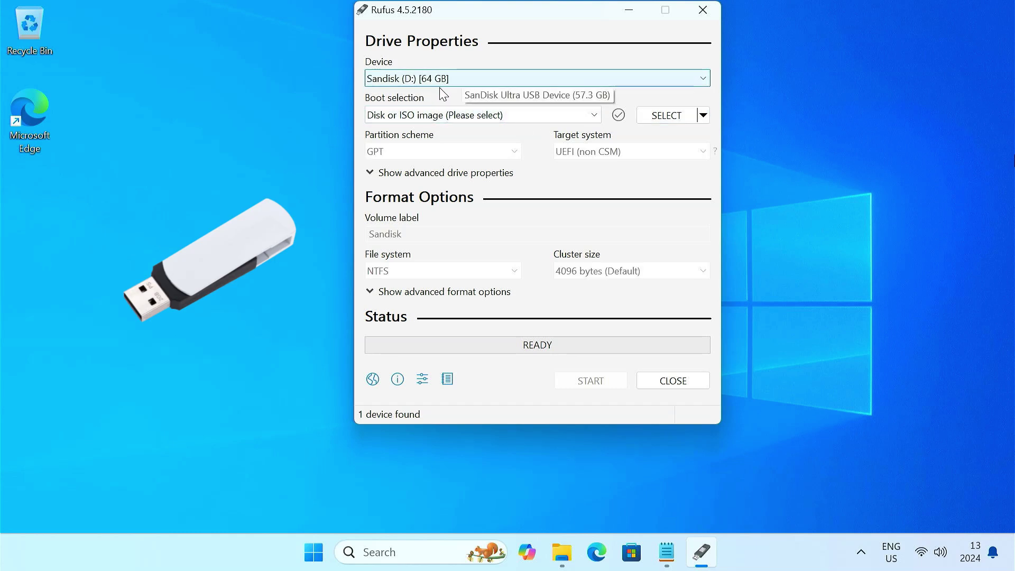
# Select chromeos.img as the boot image and start writing it, accepting the data-loss warning
pyautogui.click(670, 116)
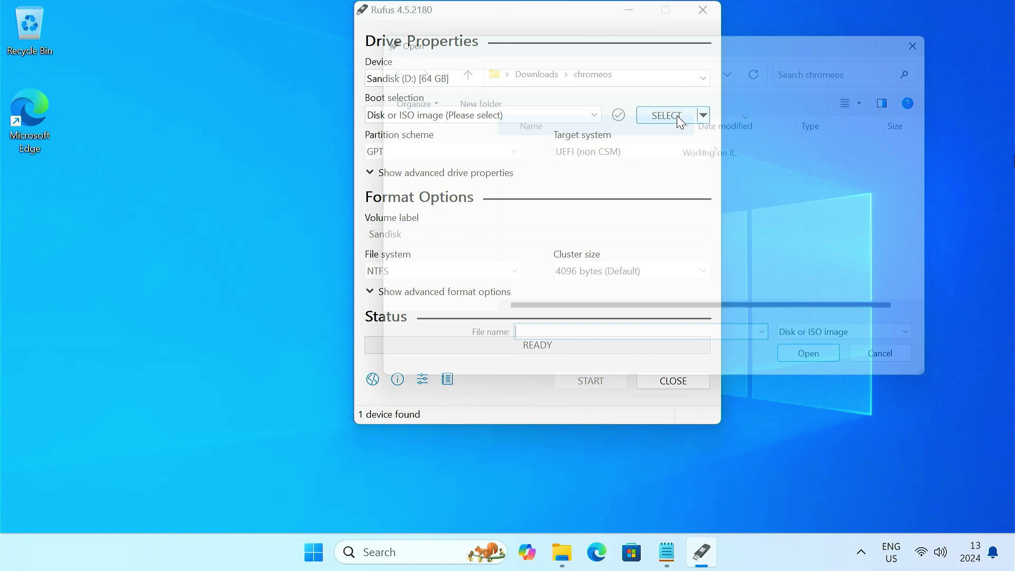
pyautogui.click(569, 172)
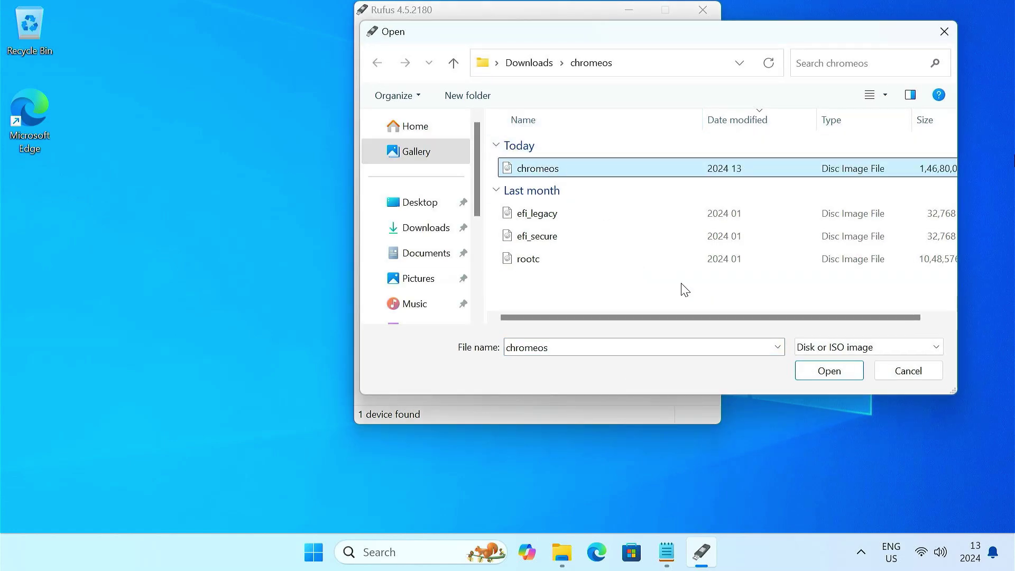
pyautogui.click(821, 377)
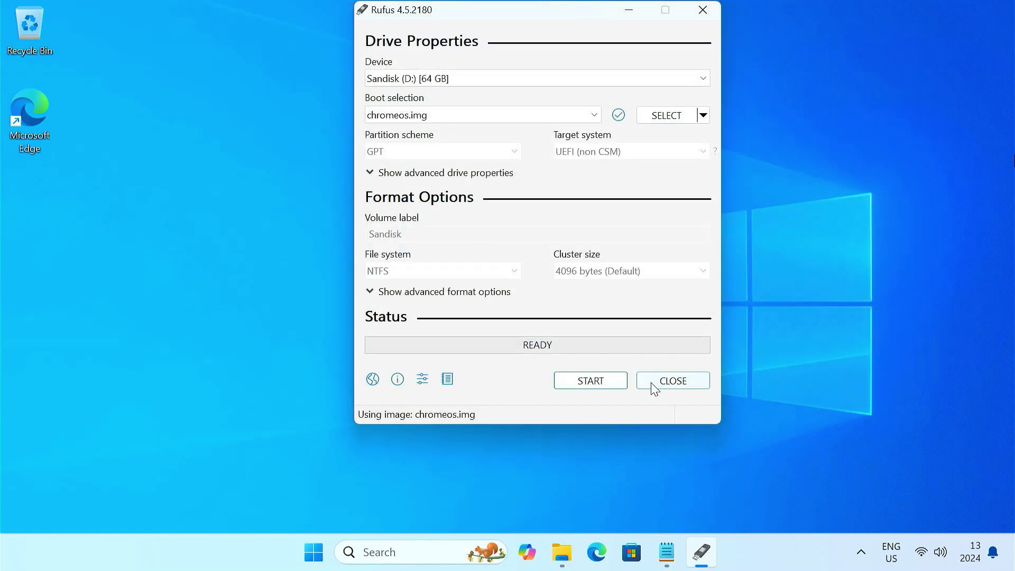
pyautogui.click(617, 382)
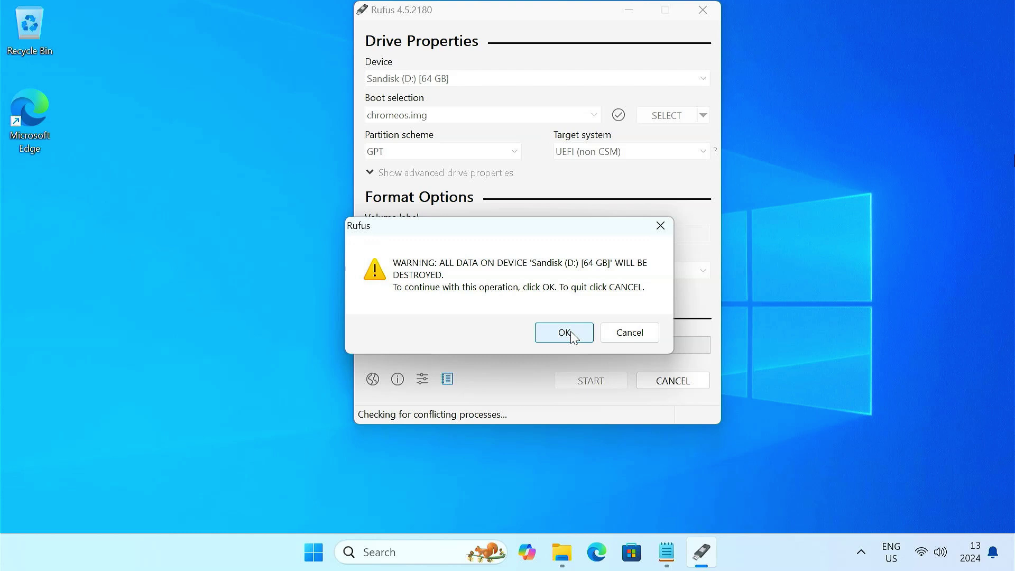
pyautogui.click(570, 332)
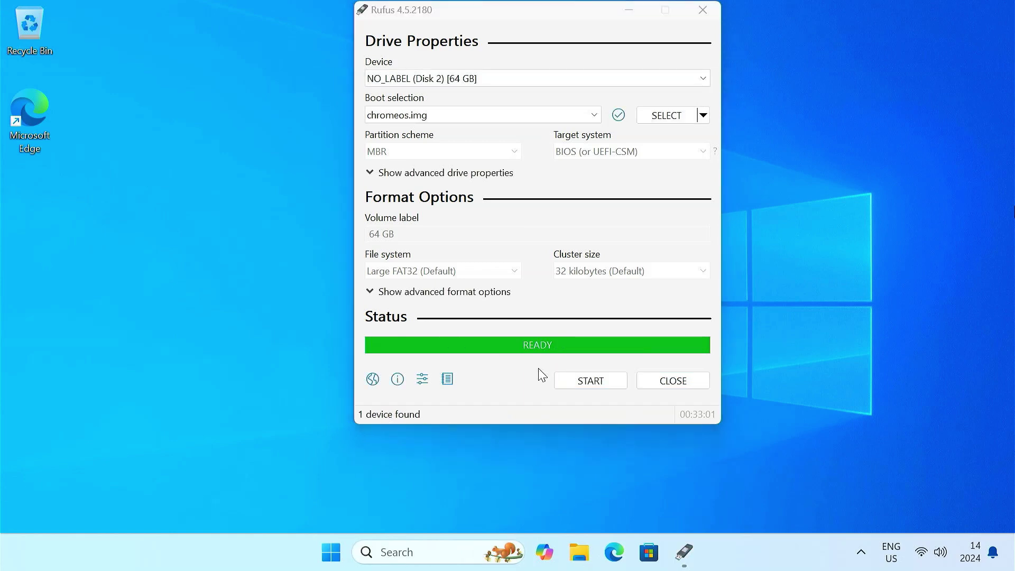
# Close Rufus and restart Windows into the BIOS
pyautogui.click(668, 380)
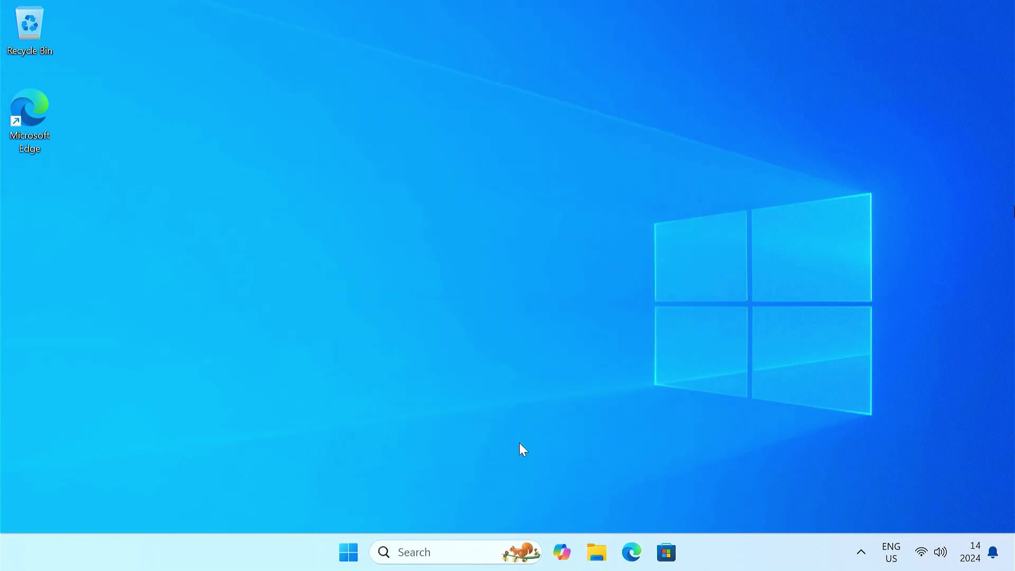
pyautogui.click(338, 552)
pyautogui.click(704, 497)
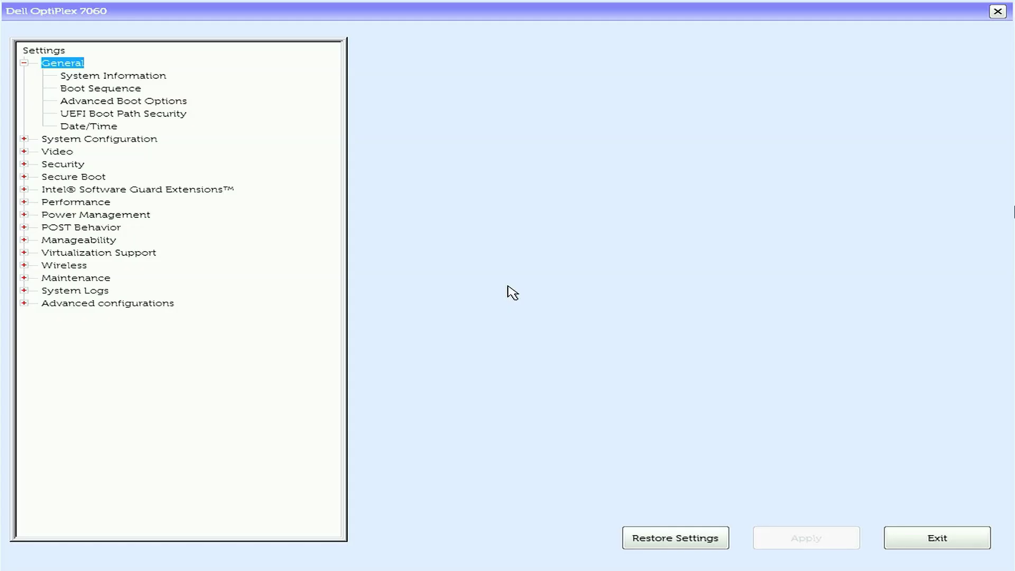
# Uncheck Secure Boot Enable, confirm, apply the change and exit setup
pyautogui.click(24, 176)
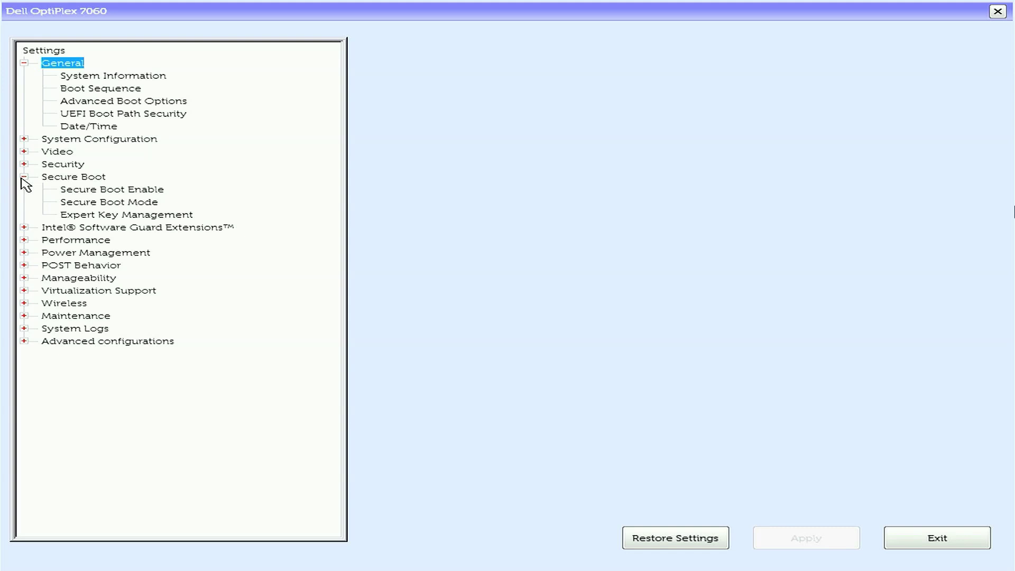
pyautogui.click(74, 190)
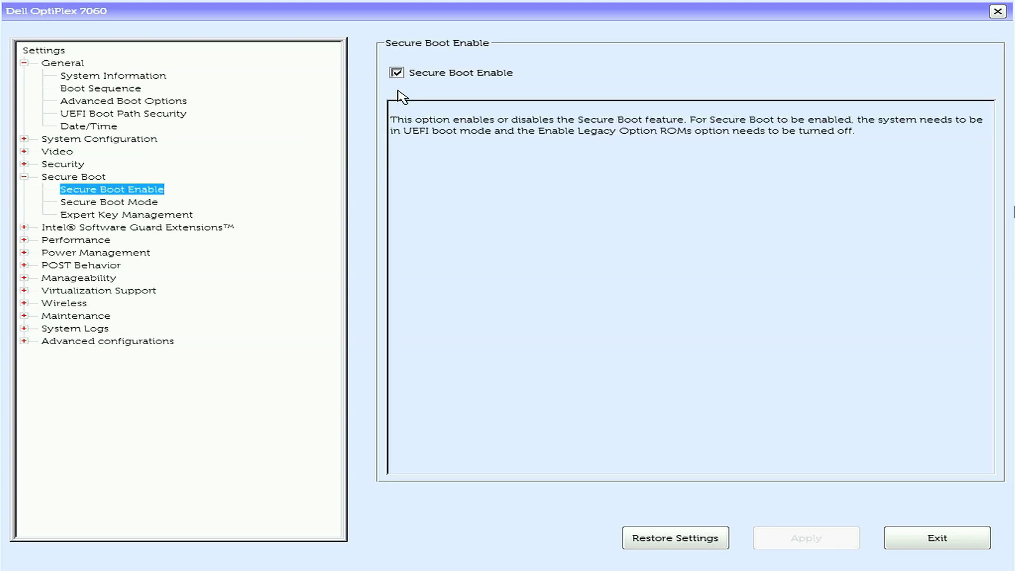
pyautogui.click(397, 73)
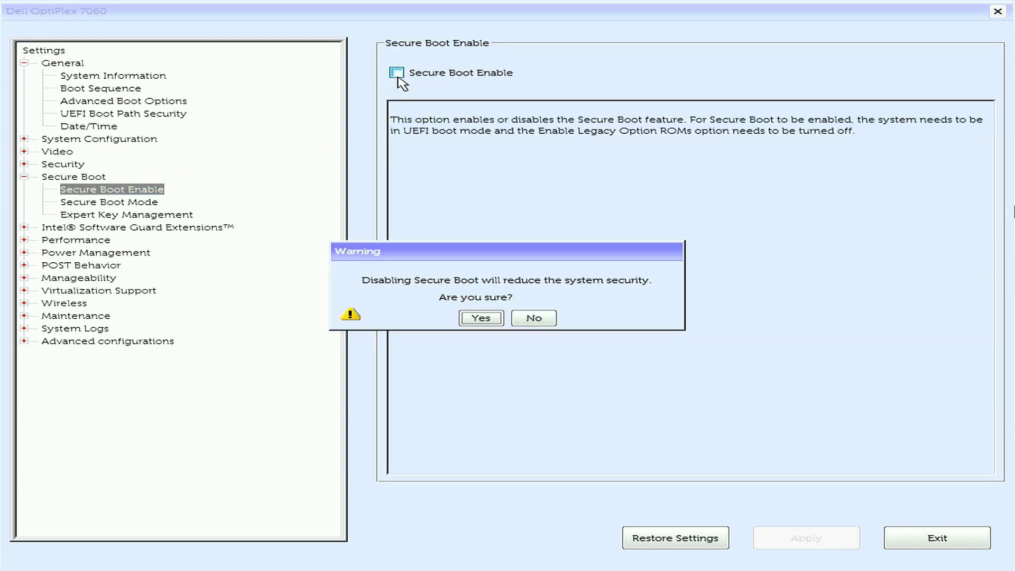
pyautogui.click(489, 318)
pyautogui.click(827, 543)
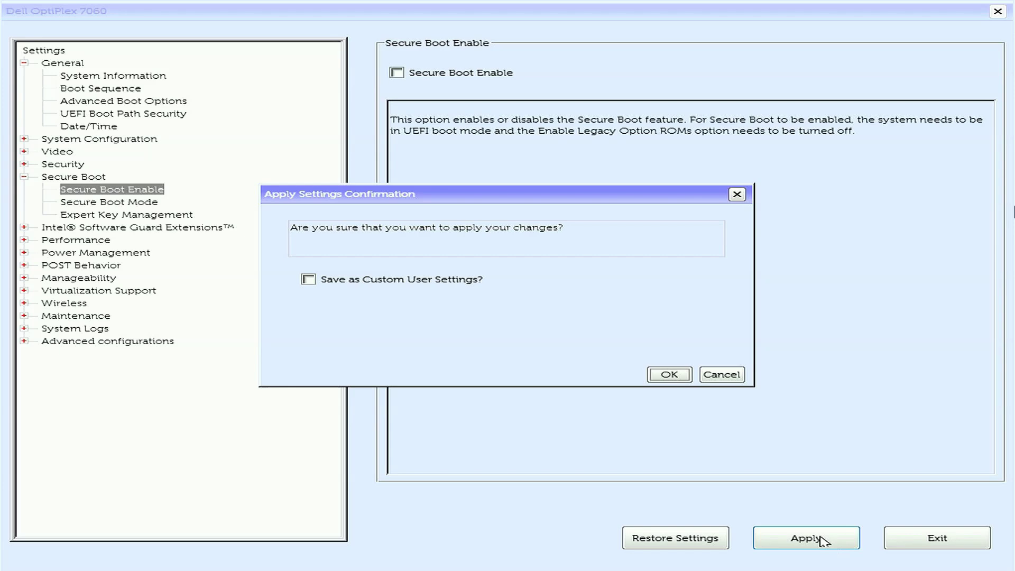
pyautogui.click(662, 377)
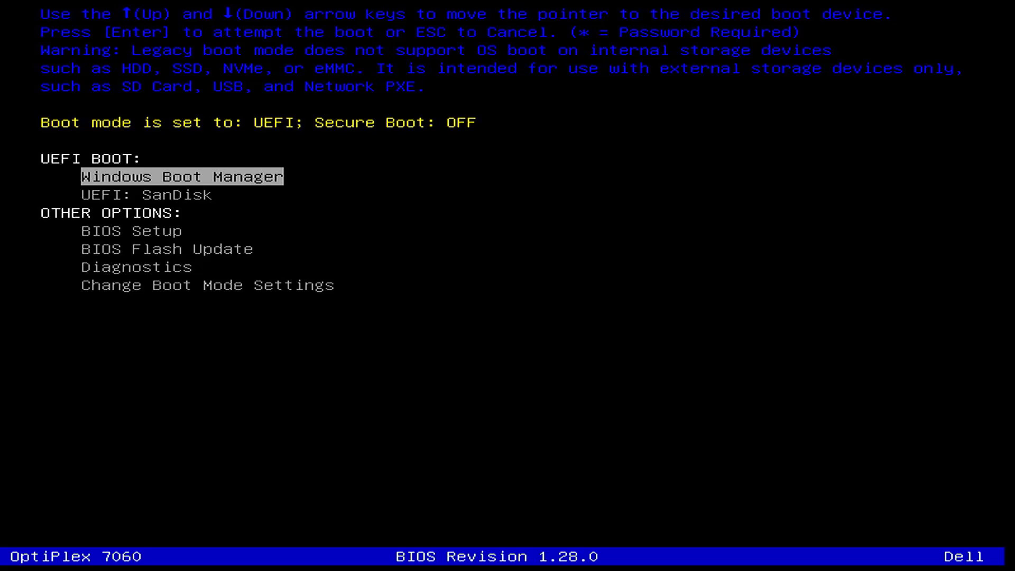
# Boot from the UEFI: SanDisk entry in the Dell boot menu
pyautogui.press('Down')
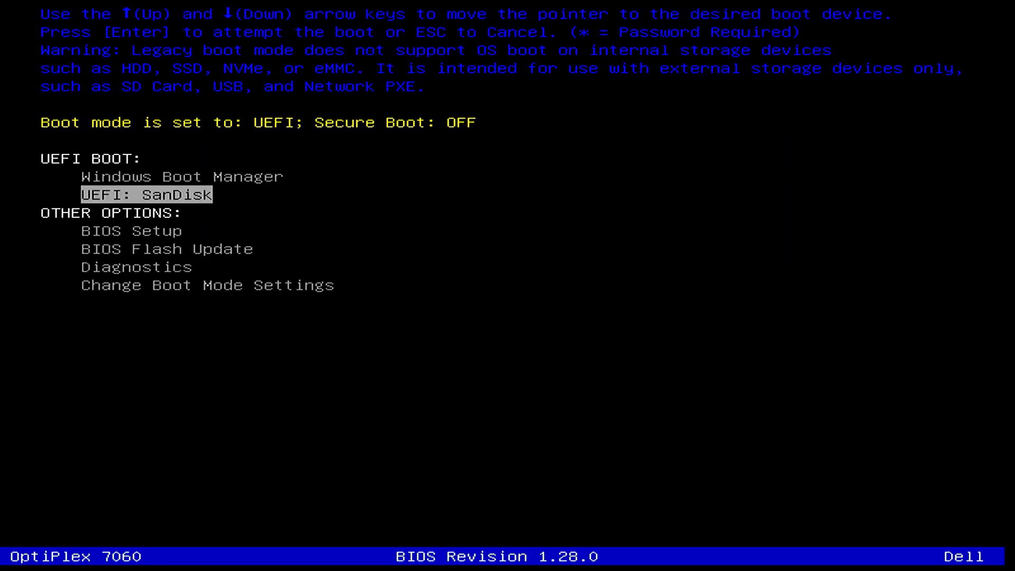
pyautogui.press('Return')
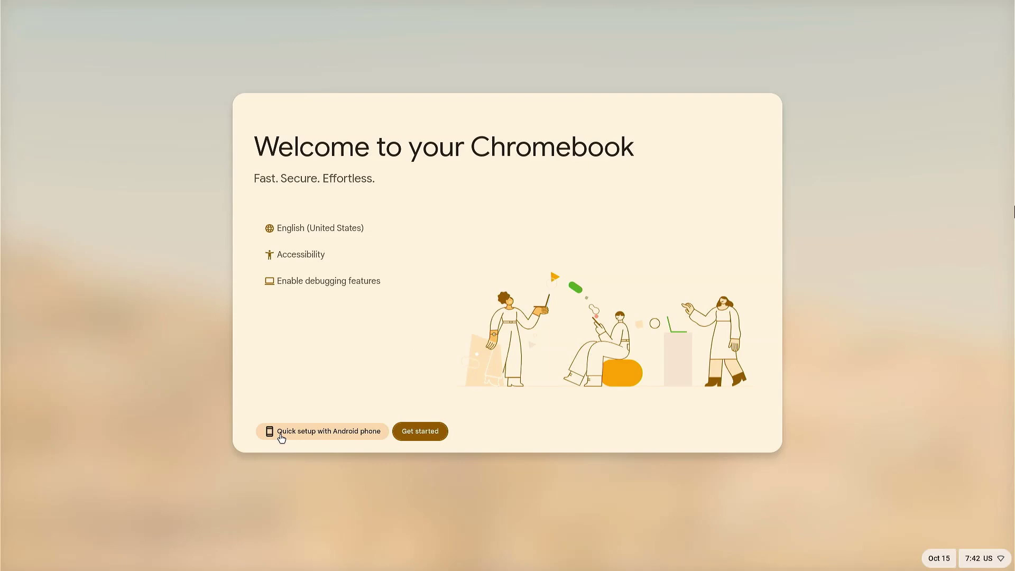
# Start setup and connect to the TP-Link_1084 Wi-Fi network with its password
pyautogui.click(413, 431)
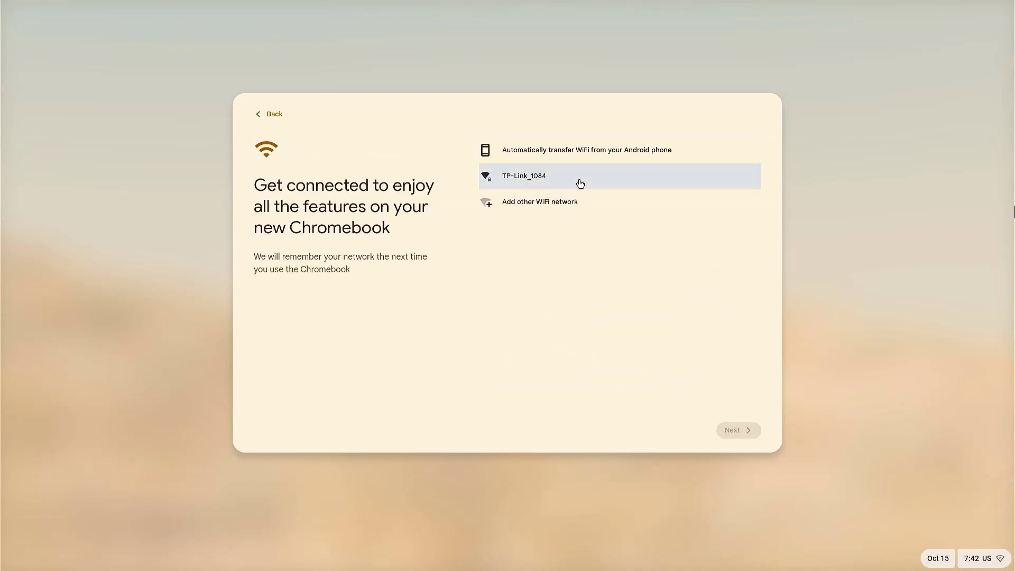
pyautogui.click(580, 183)
pyautogui.write('••••••')
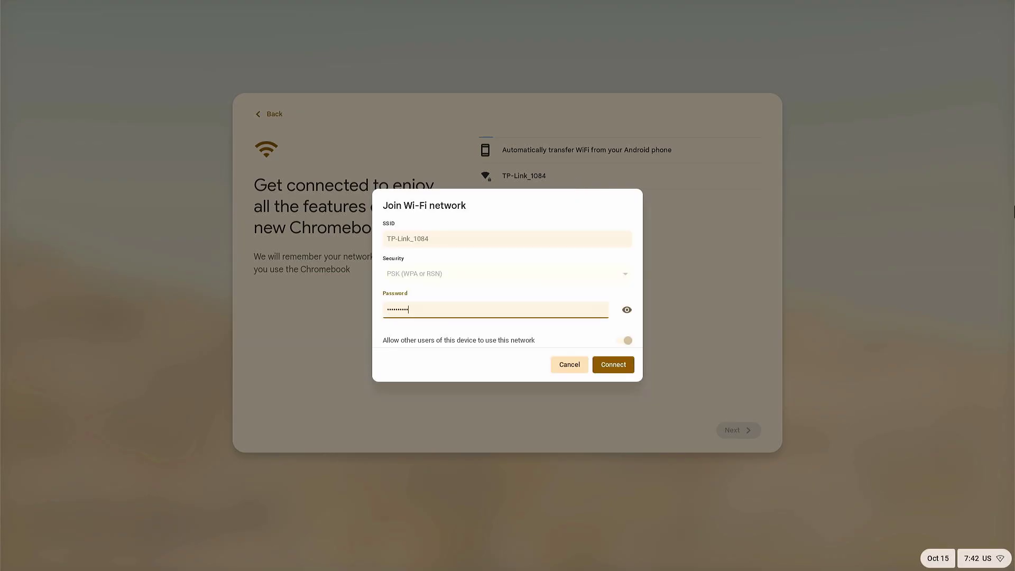
pyautogui.click(613, 365)
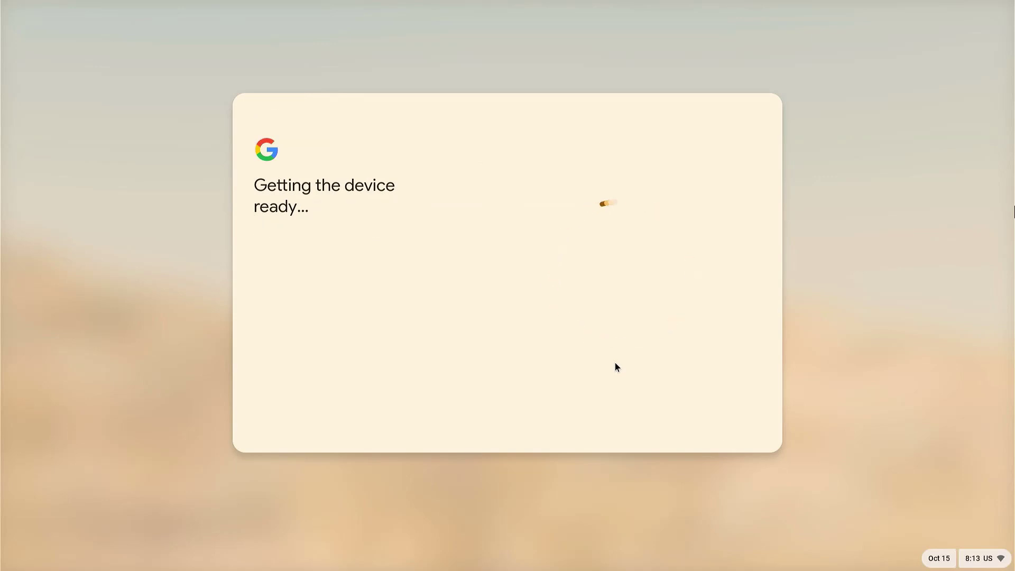
# Choose personal-use setup and the Google Account and password sign-in option
pyautogui.click(607, 220)
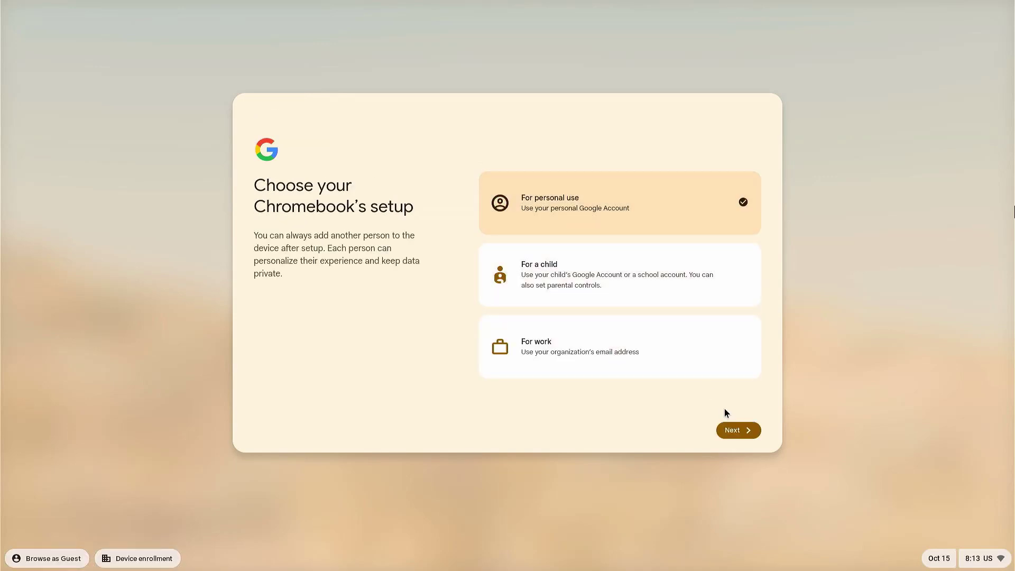
pyautogui.click(749, 438)
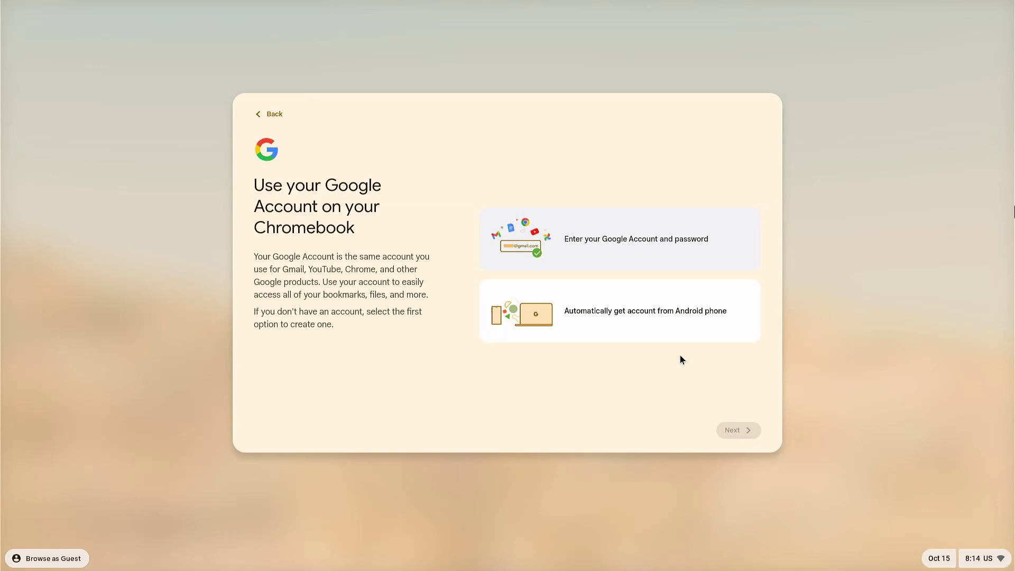
pyautogui.click(613, 249)
# Enter the Google account e-mail and password to sign in
pyautogui.click(739, 430)
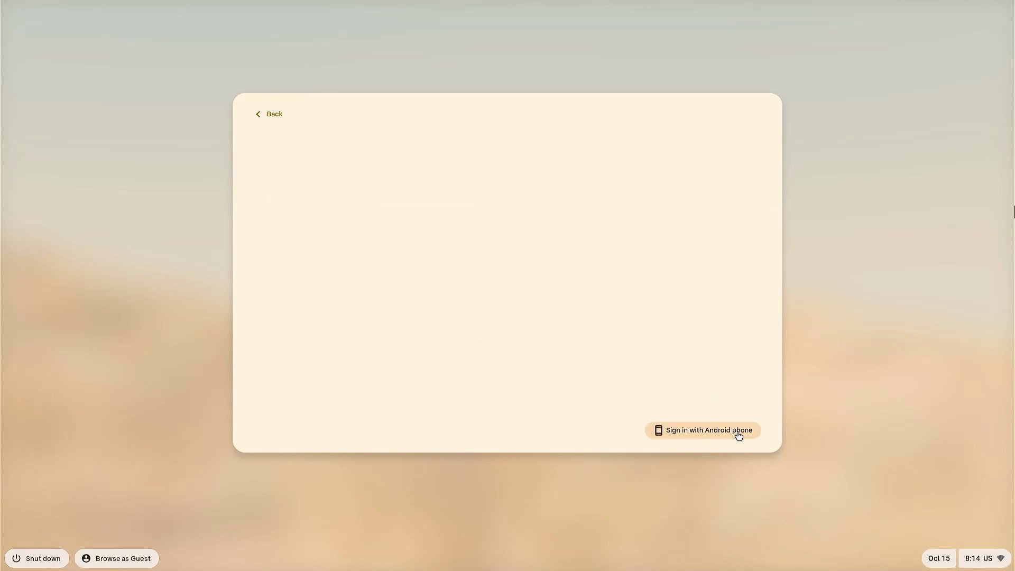
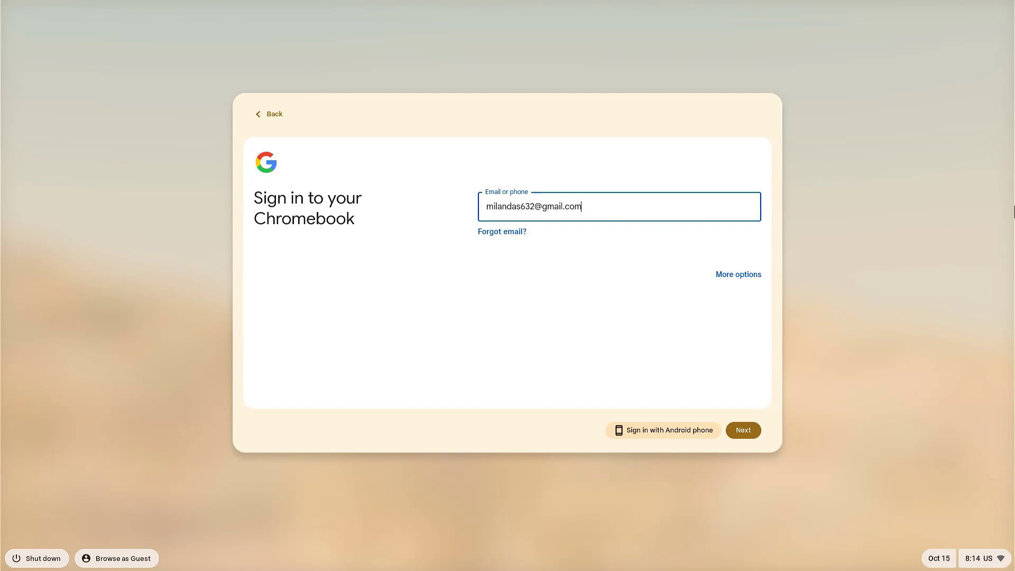
pyautogui.click(742, 430)
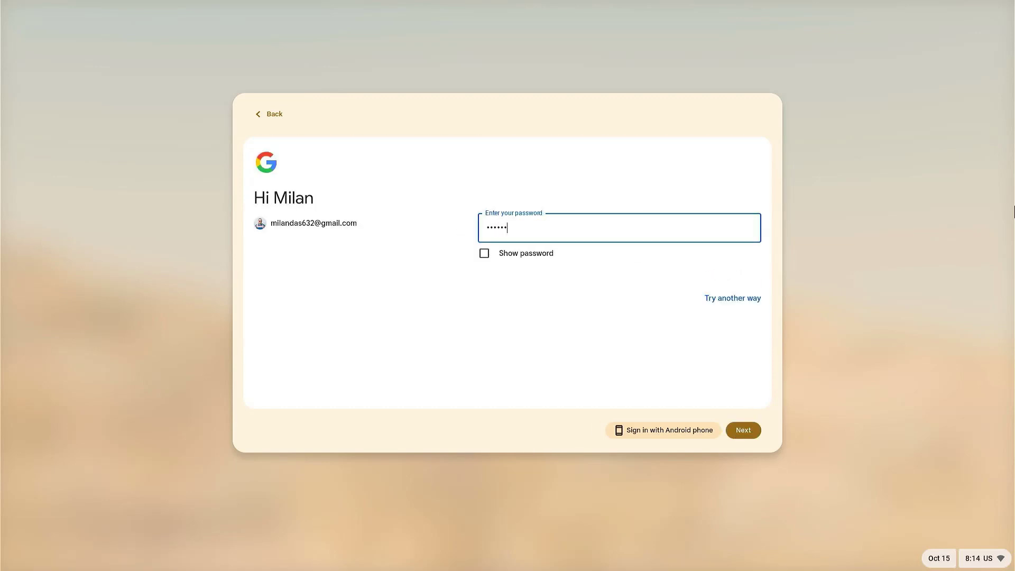
pyautogui.press('Return')
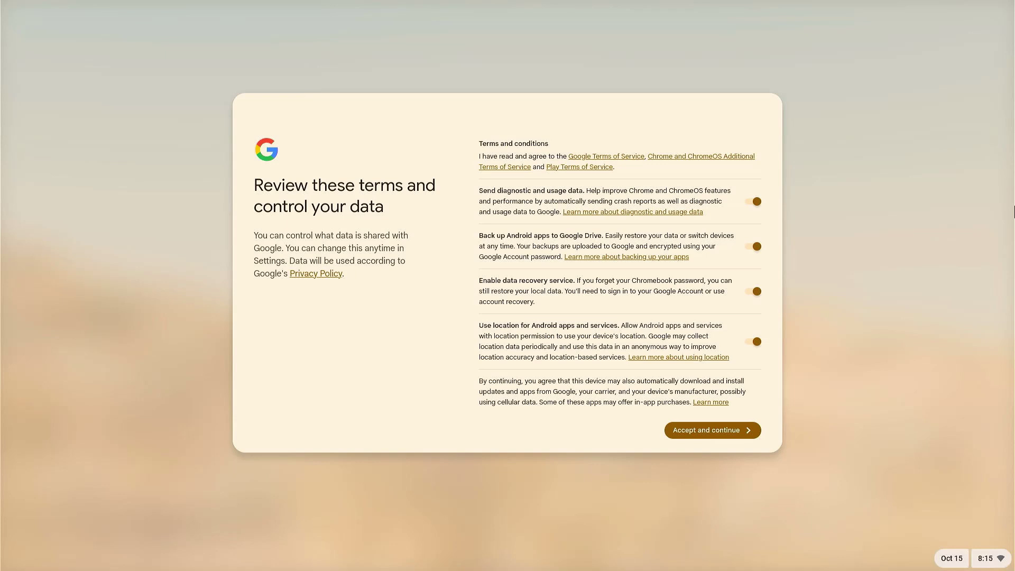
# Accept the terms and sync settings, then set and confirm a Chromebook password
pyautogui.click(735, 430)
pyautogui.click(736, 429)
pyautogui.click(738, 430)
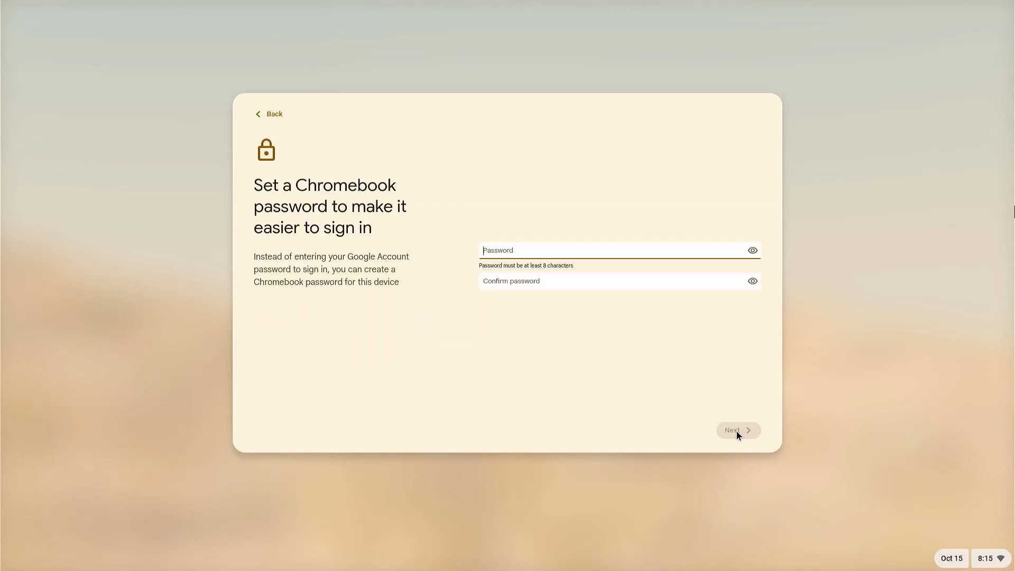
pyautogui.write('••••••••')
pyautogui.click(591, 286)
pyautogui.write('••••••••')
pyautogui.press('Return')
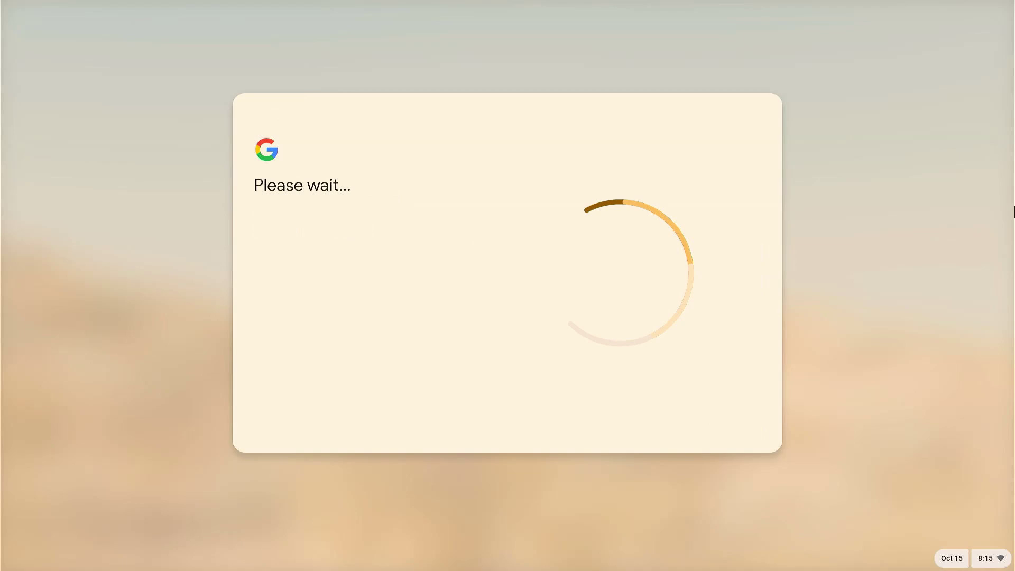
pyautogui.press('Return')
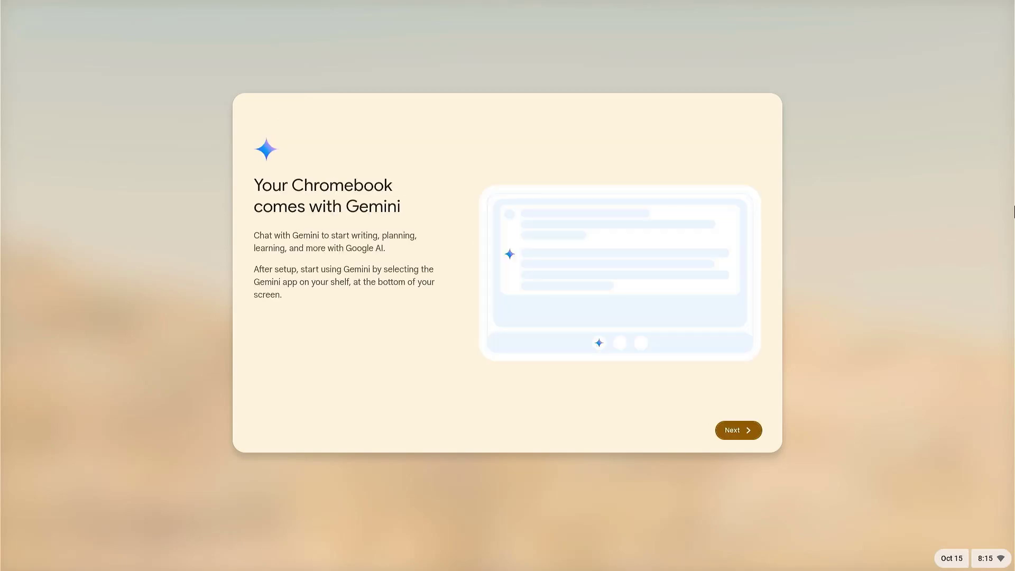
# Skip the Gemini and display size screens, choose the Light theme, and finish setup
pyautogui.press('Return')
pyautogui.press('Return')
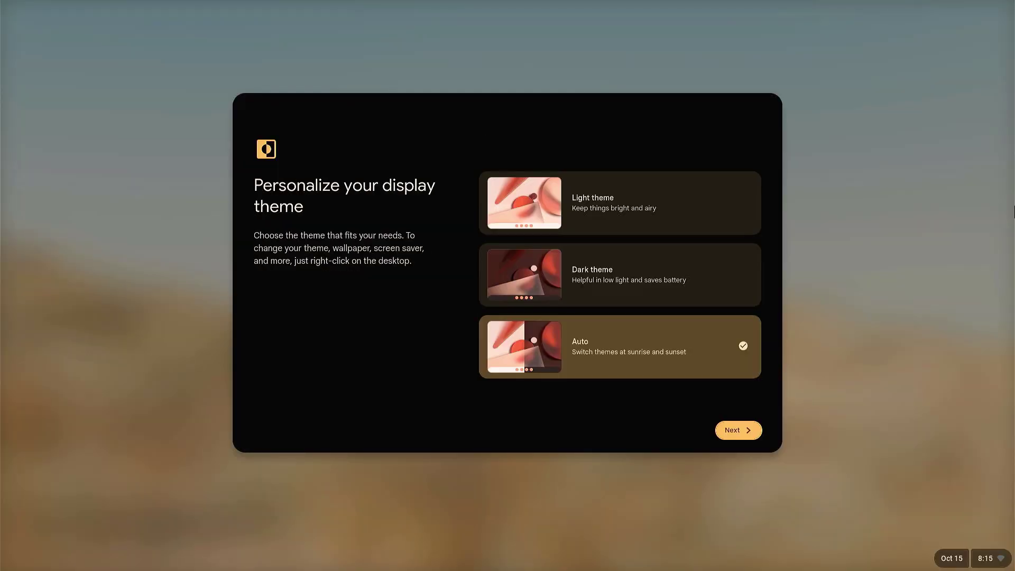
pyautogui.click(565, 179)
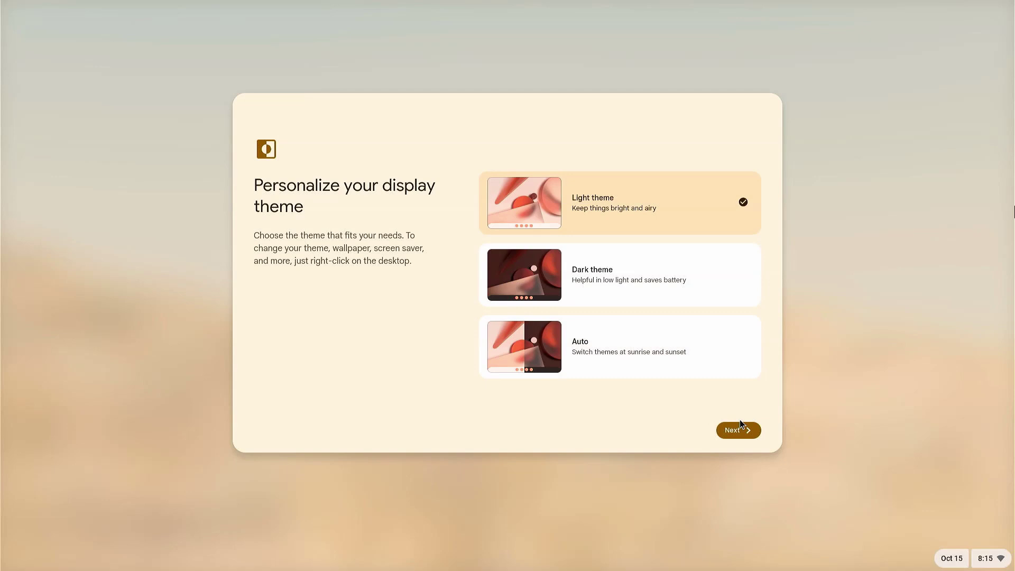
pyautogui.click(742, 431)
pyautogui.click(745, 432)
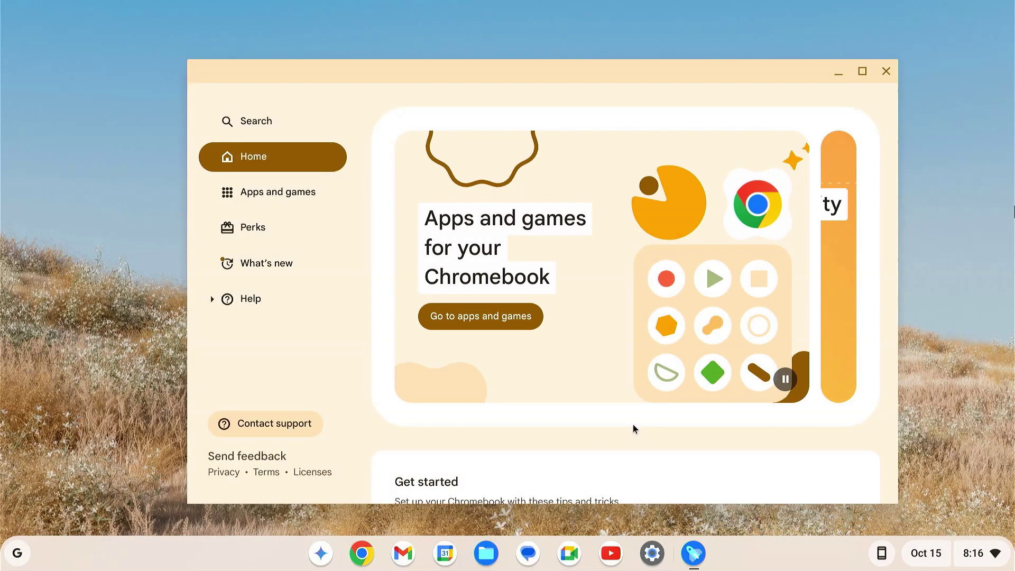
# Close Explore, open the Play Store and install Telegram from Top charts
pyautogui.click(886, 72)
pyautogui.click(4, 559)
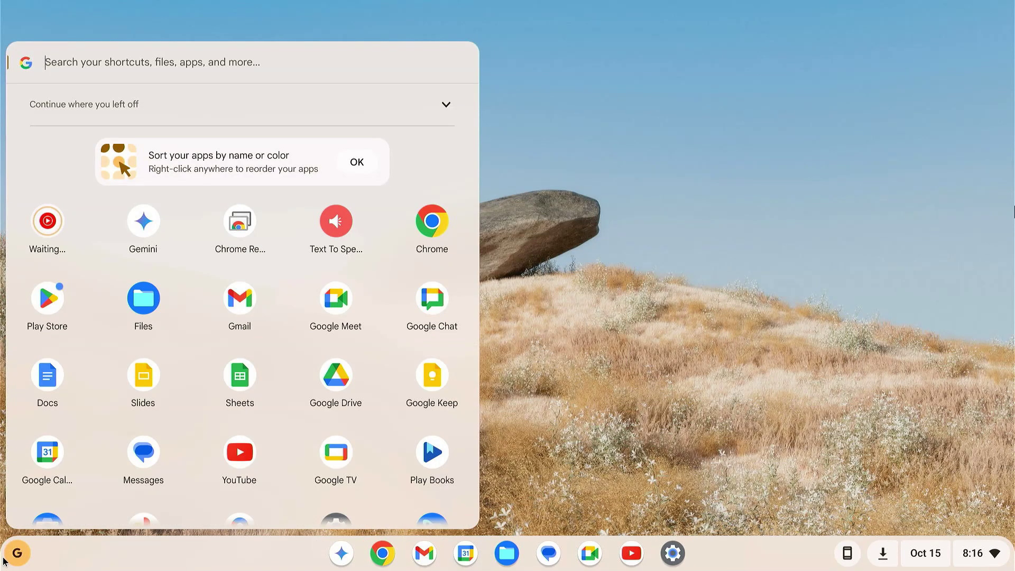
pyautogui.click(54, 315)
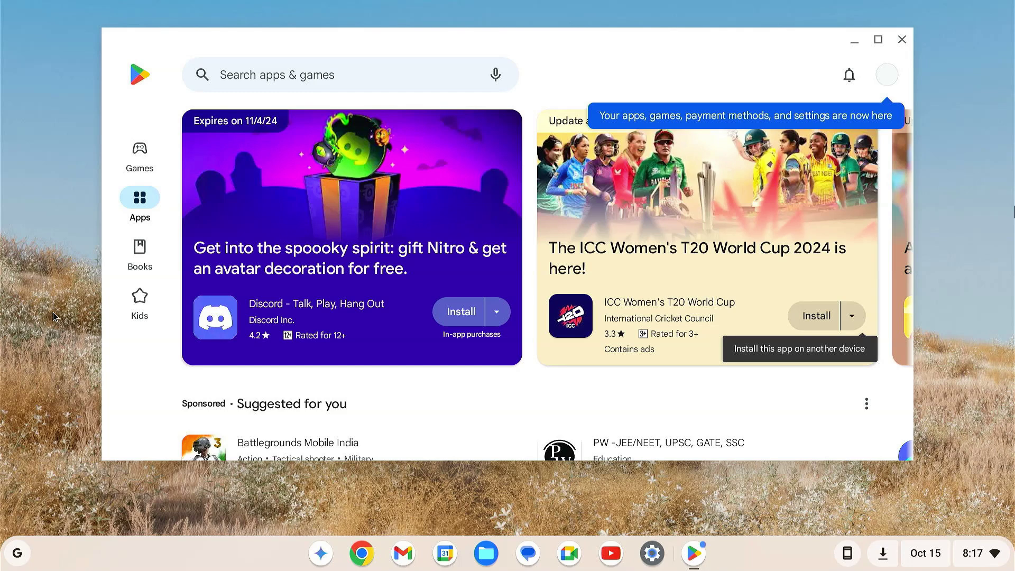
pyautogui.scroll(-5, 529, 399)
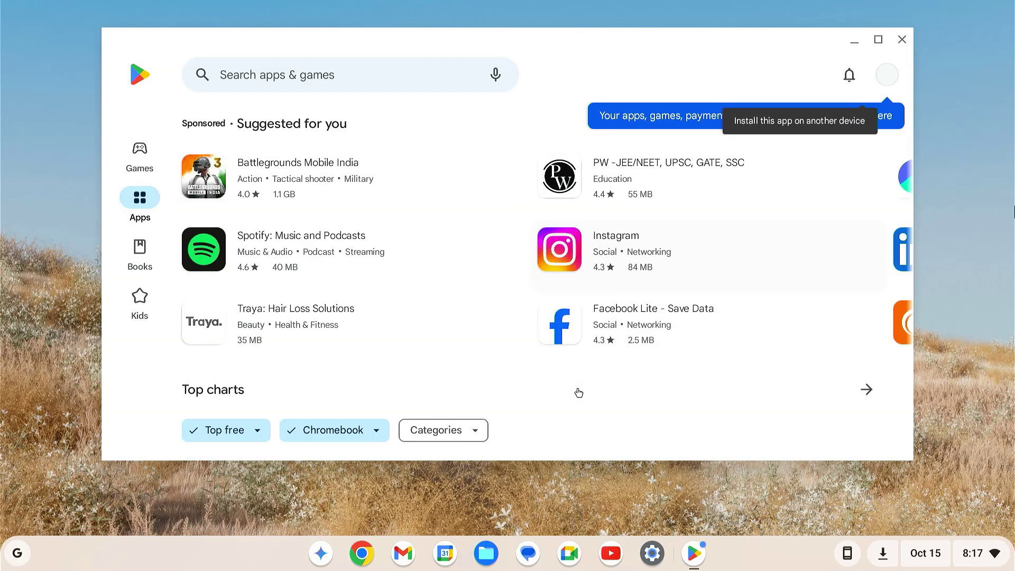
pyautogui.scroll(-4, 579, 392)
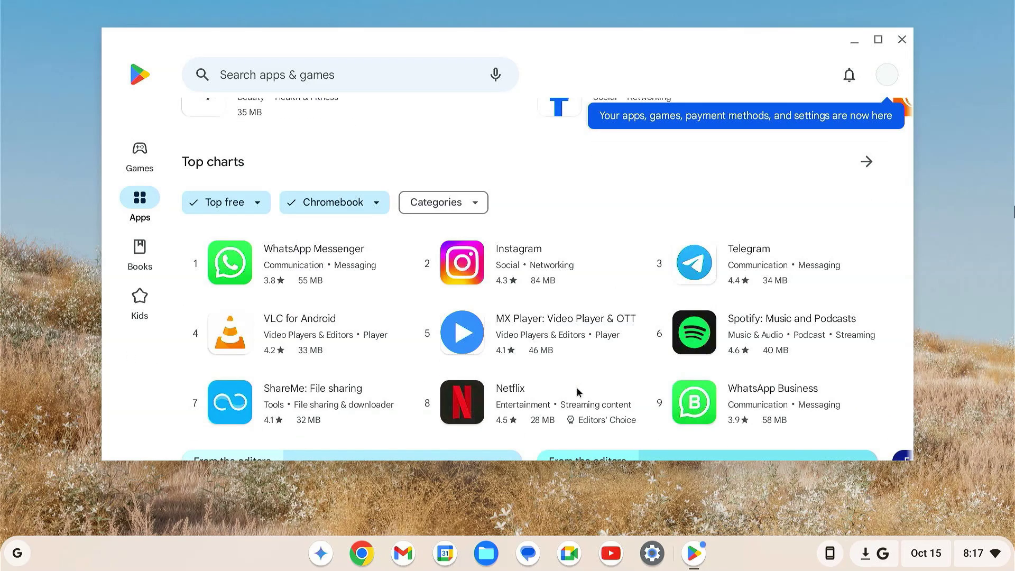
pyautogui.click(767, 271)
pyautogui.click(180, 259)
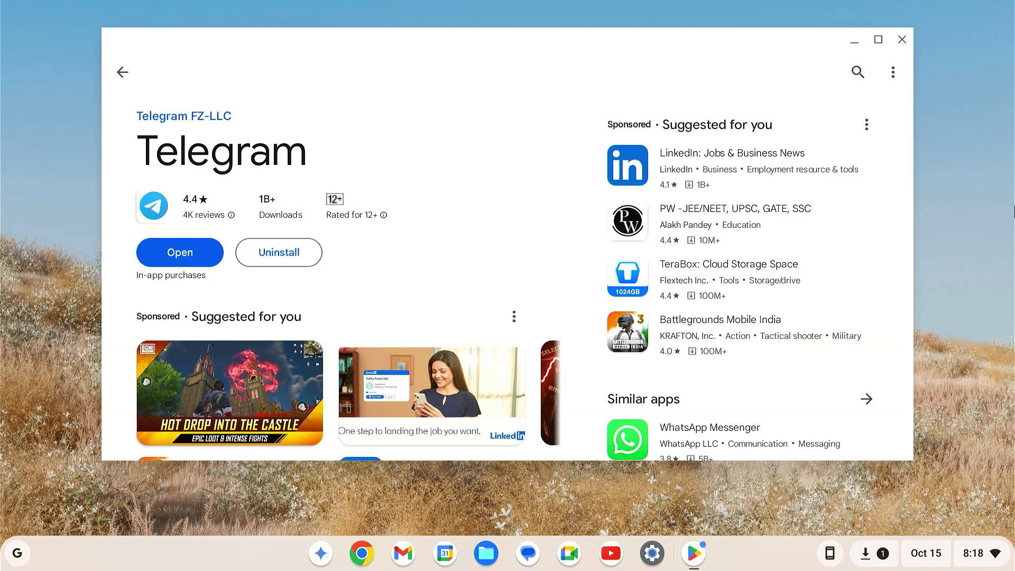
# Close the Play Store, open YouTube and Google Meet, then close Meet, Gmail and YouTube
pyautogui.click(902, 41)
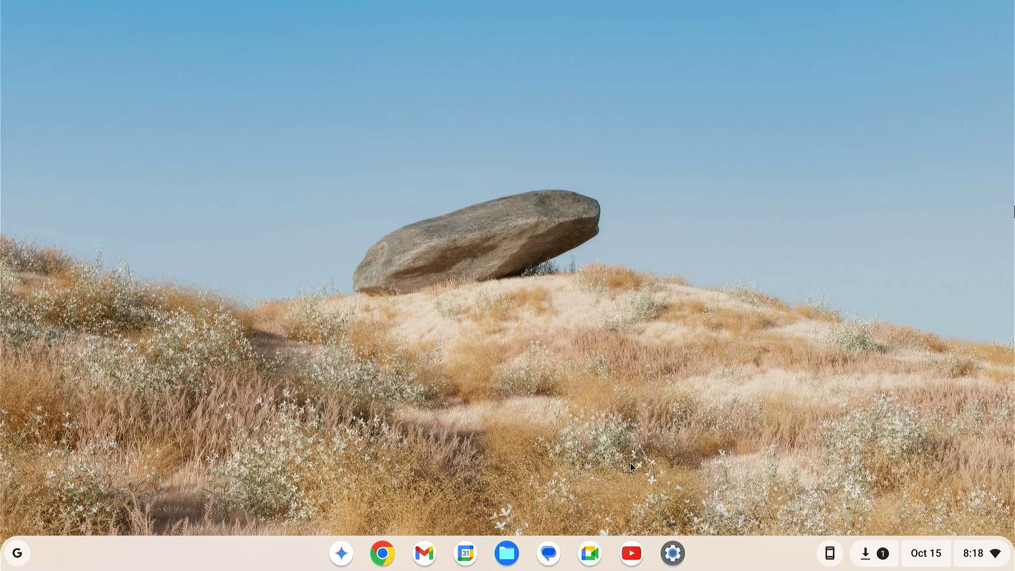
pyautogui.click(632, 563)
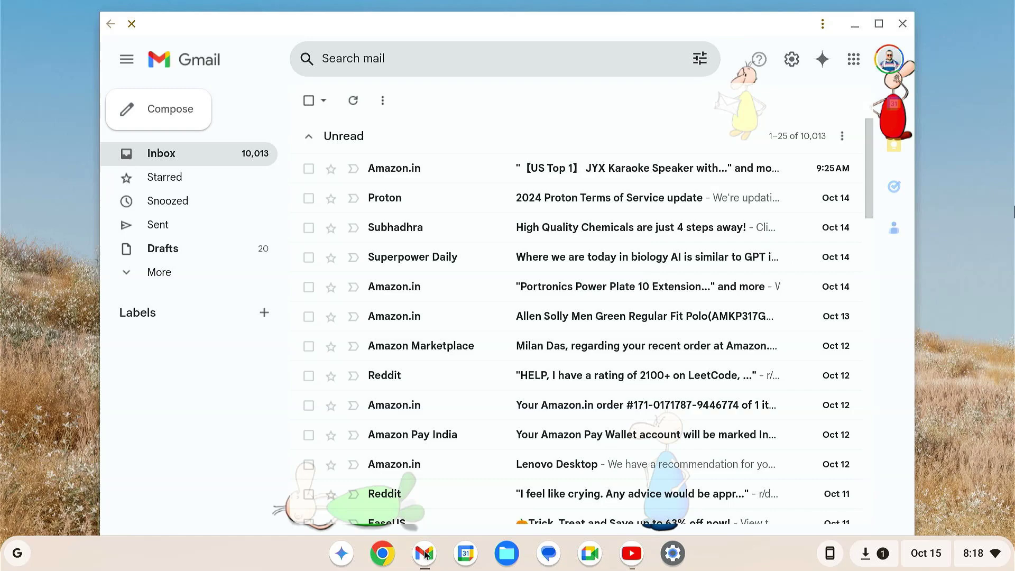
pyautogui.click(591, 562)
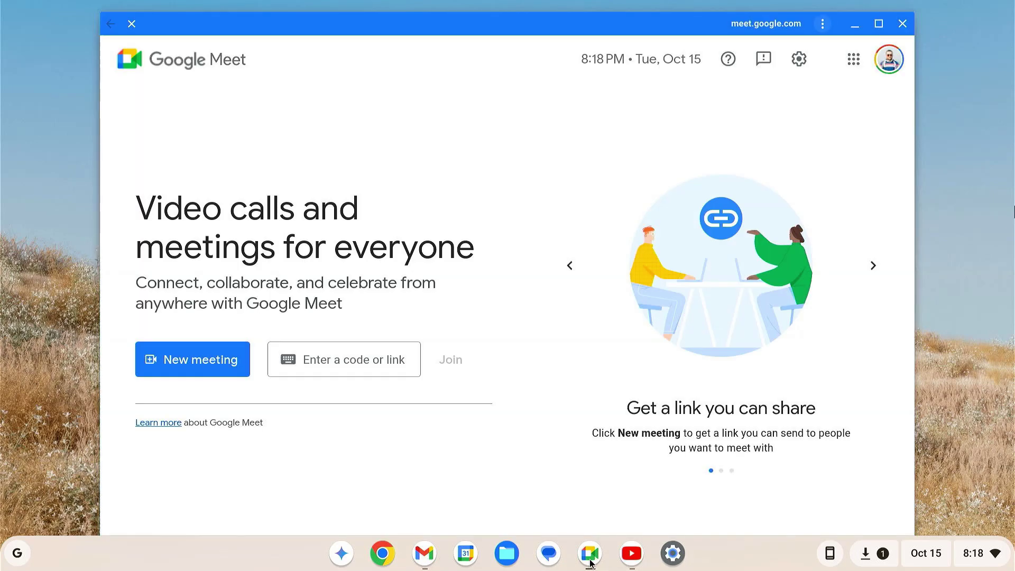
pyautogui.click(902, 25)
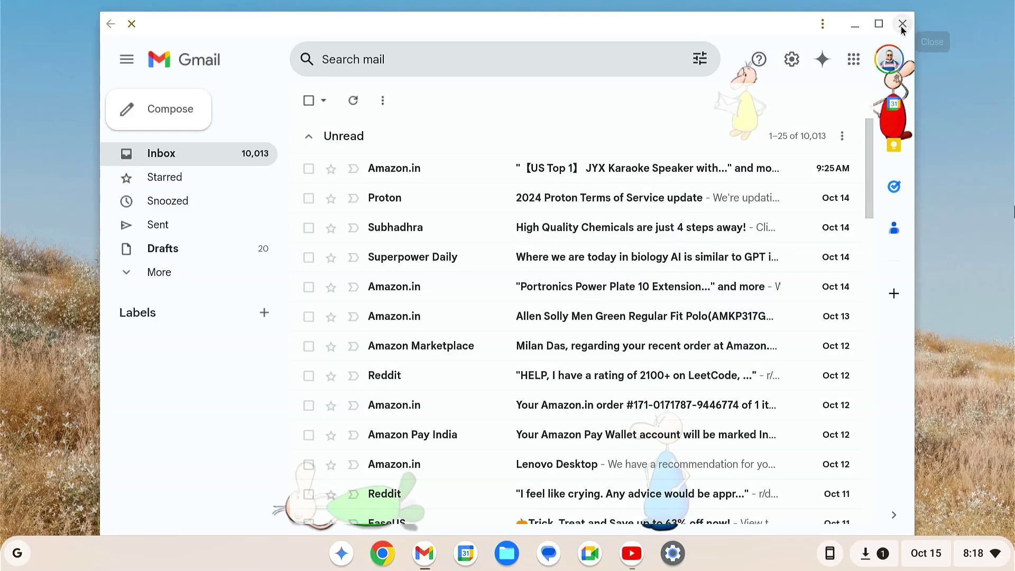
pyautogui.click(902, 26)
pyautogui.click(902, 27)
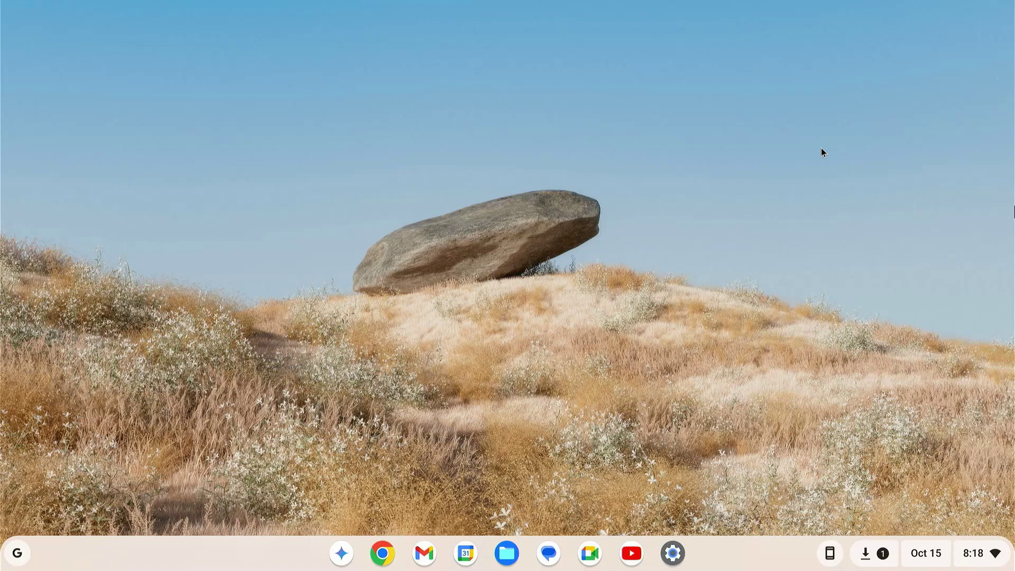
pyautogui.click(681, 562)
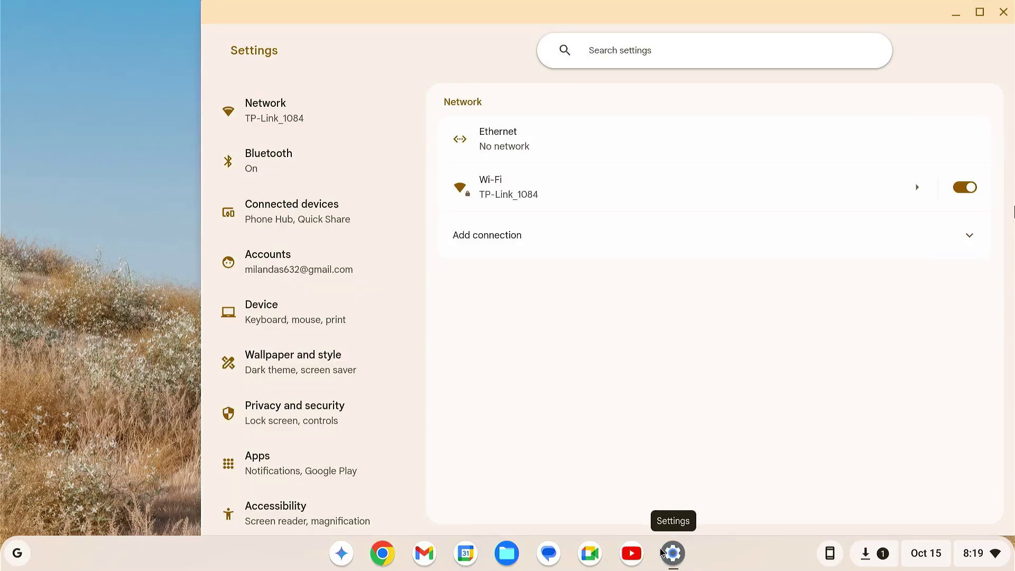
pyautogui.scroll(-2, 382, 402)
pyautogui.scroll(-3, 382, 403)
pyautogui.click(335, 434)
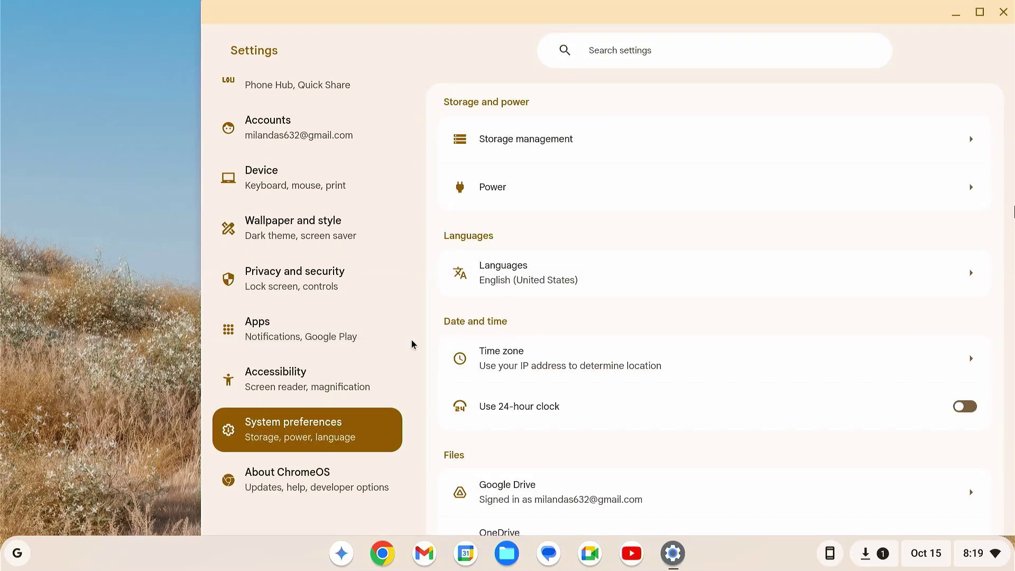
pyautogui.click(554, 139)
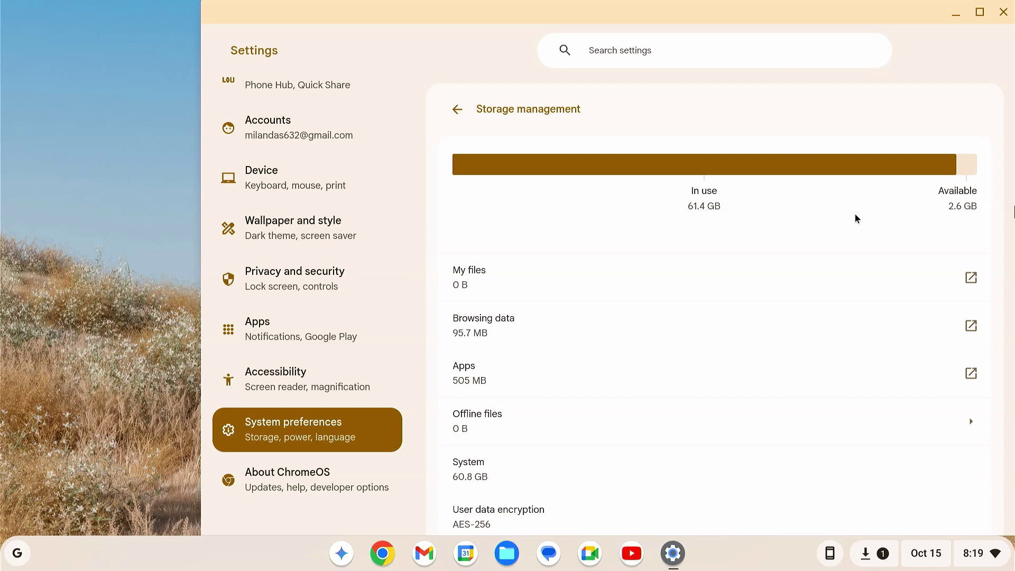
pyautogui.click(1003, 12)
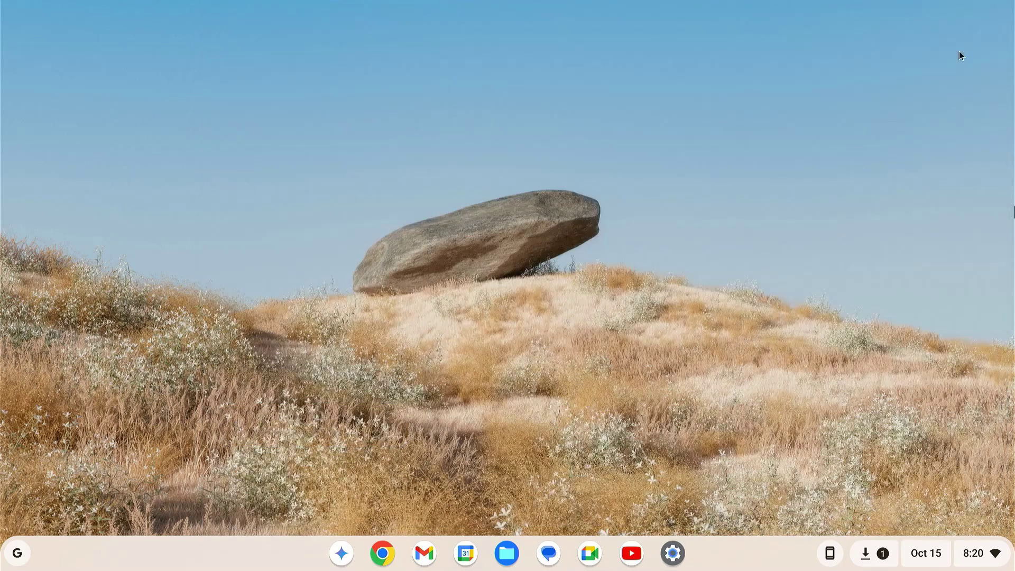
# Switch to the VT2 text console and log in as root
pyautogui.hotkey('ctrl', 'alt', 'F2')
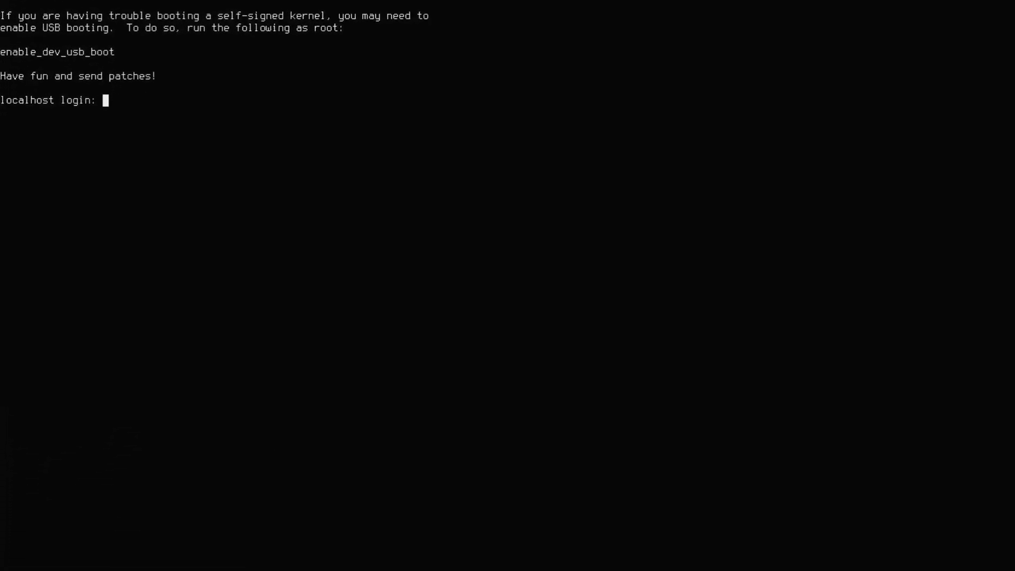
pyautogui.write('root')
pyautogui.press('Return')
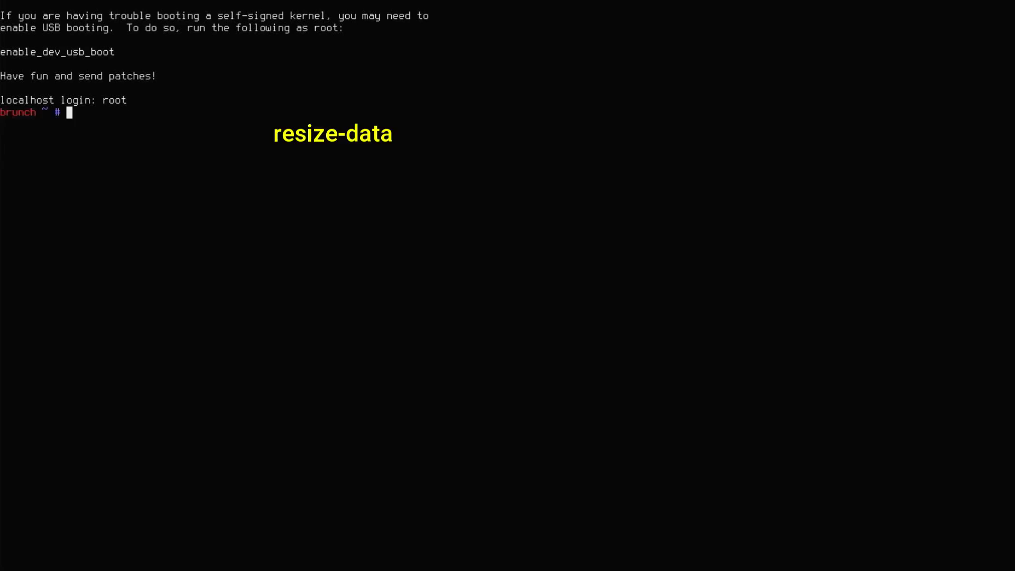
# Run resize-data to grow /dev/sdb1 to 12584441 blocks and accept the reboot prompt
pyautogui.write('resize-data')
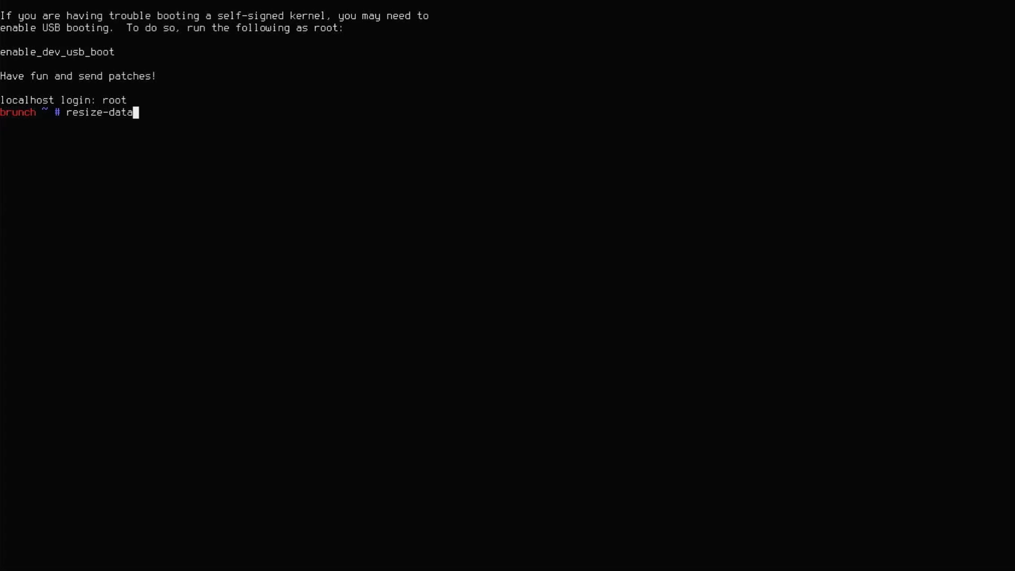
pyautogui.press('Return')
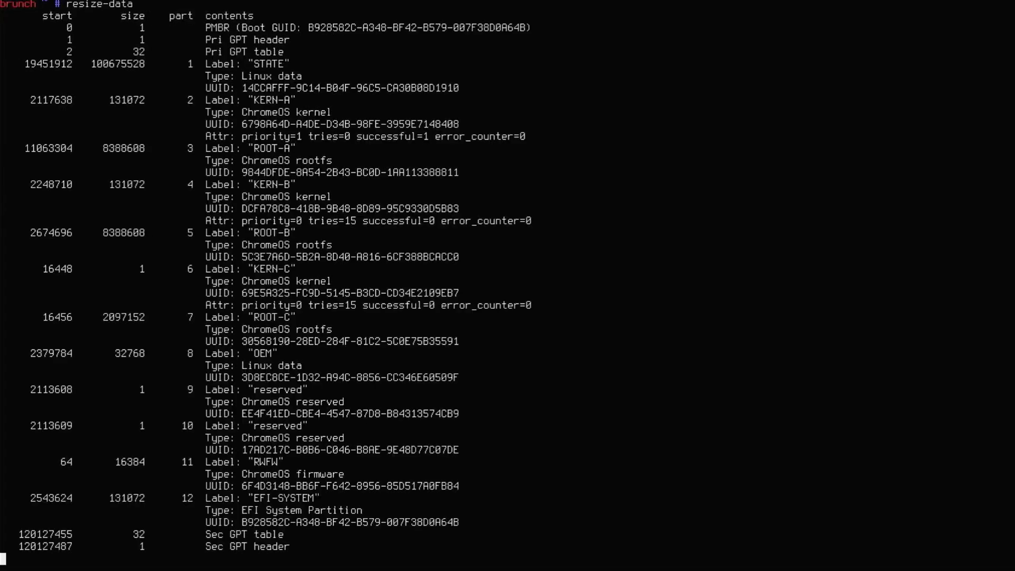
pyautogui.write('reboot')
pyautogui.press('Return')
pyautogui.press('BackSpace')
pyautogui.press('BackSpace')
pyautogui.press('BackSpace')
pyautogui.press('BackSpace')
pyautogui.press('BackSpace')
pyautogui.press('BackSpace')
pyautogui.press('BackSpace')
pyautogui.press('BackSpace')
pyautogui.press('BackSpace')
pyautogui.press('BackSpace')
pyautogui.press('BackSpace')
pyautogui.press('BackSpace')
pyautogui.press('Delete')
pyautogui.press('Delete')
pyautogui.press('Delete')
pyautogui.press('Delete')
pyautogui.press('Delete')
pyautogui.press('Delete')
pyautogui.press('Delete')
pyautogui.press('Delete')
pyautogui.press('Delete')
pyautogui.press('Delete')
pyautogui.press('Delete')
pyautogui.press('Delete')
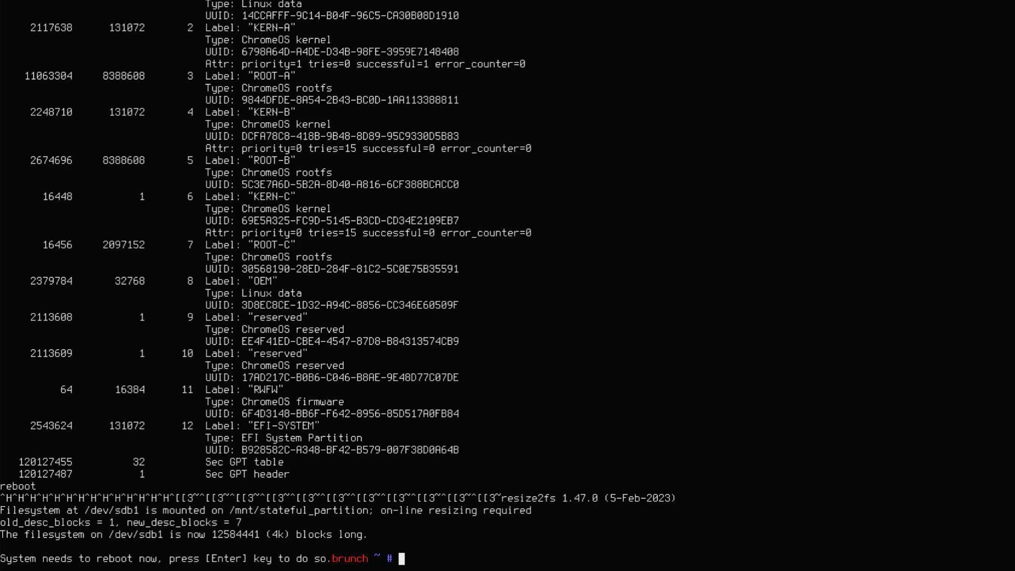
pyautogui.press('Return')
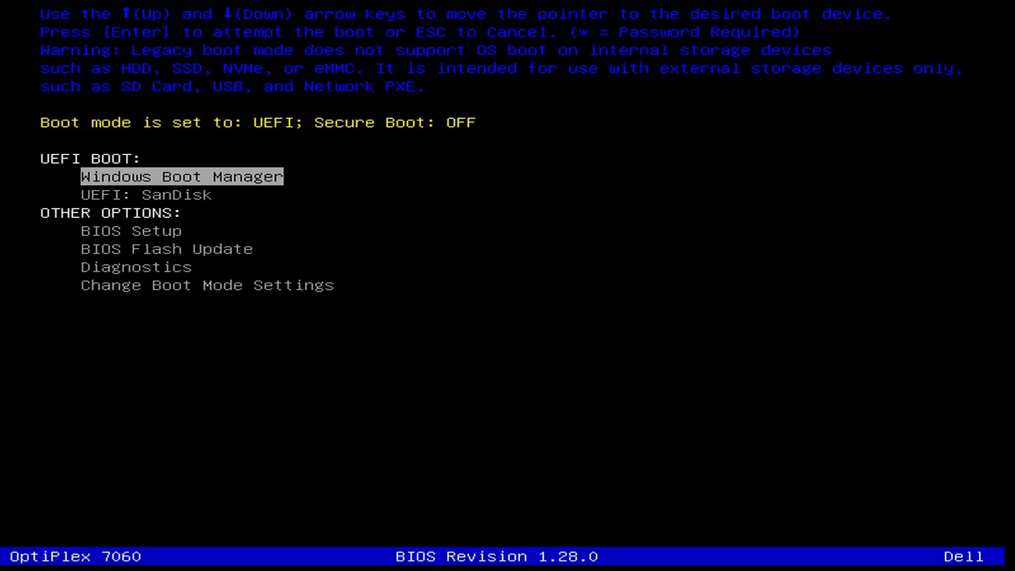
# Boot from the UEFI: SanDisk USB drive and sign in to ChromeOS with the account password
pyautogui.press('Down')
pyautogui.press('Return')
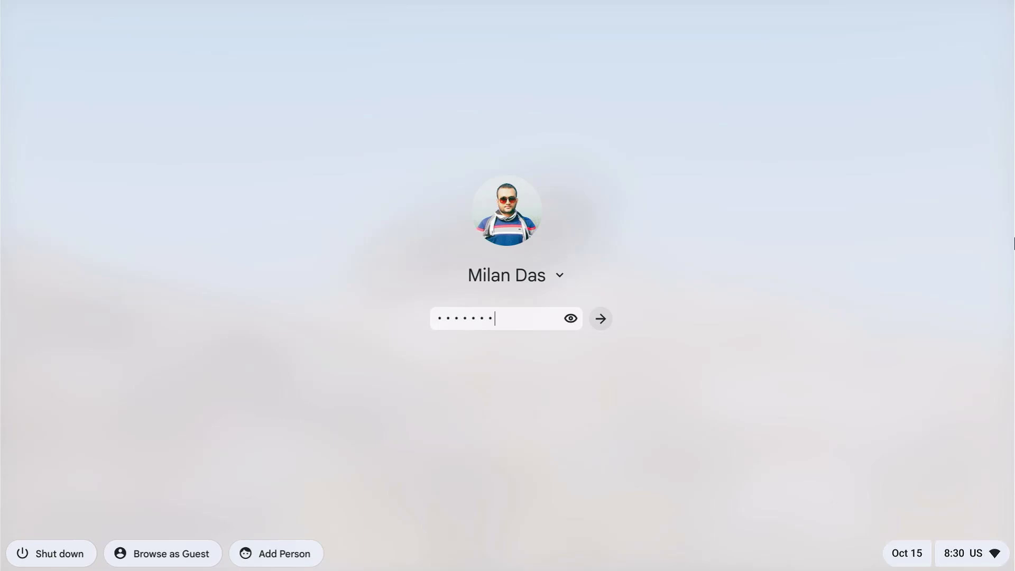
pyautogui.press('Return')
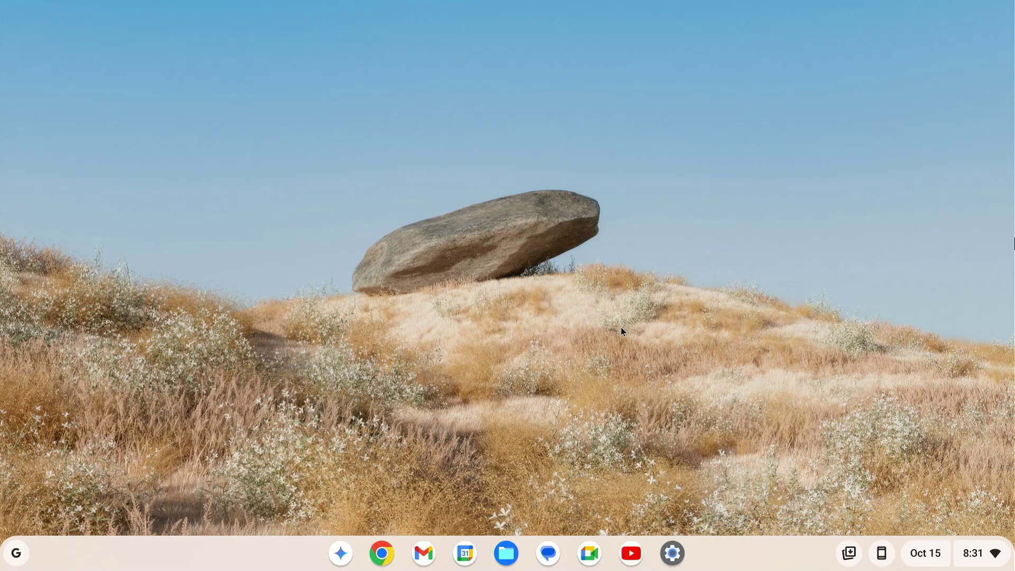
pyautogui.click(682, 566)
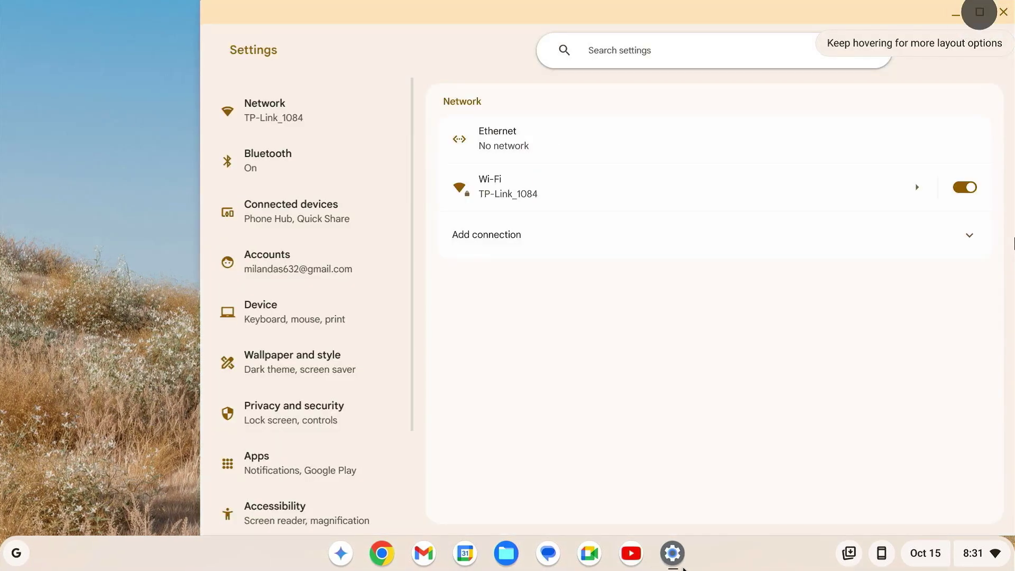
pyautogui.scroll(-3, 372, 435)
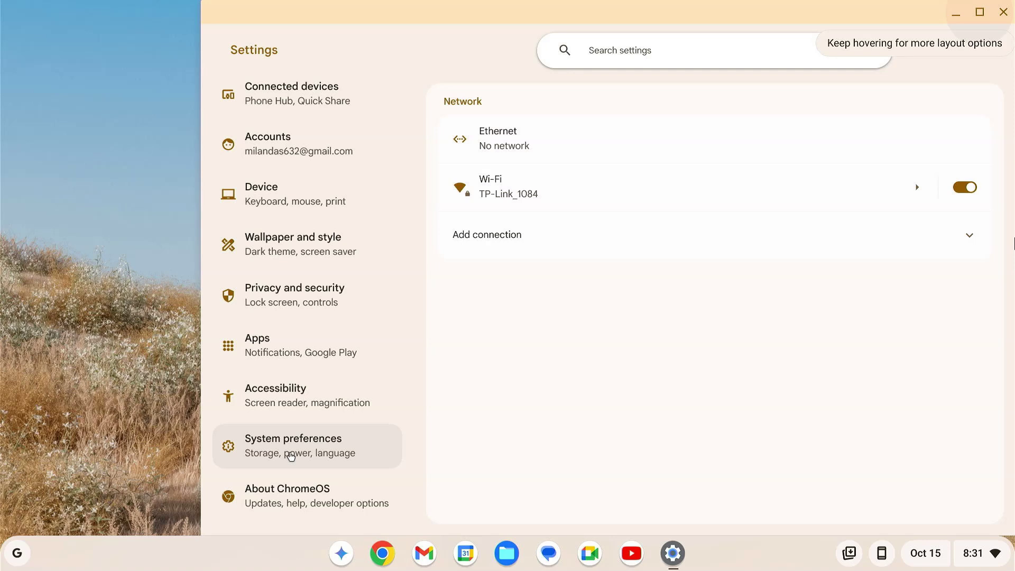
pyautogui.click(288, 453)
pyautogui.click(604, 146)
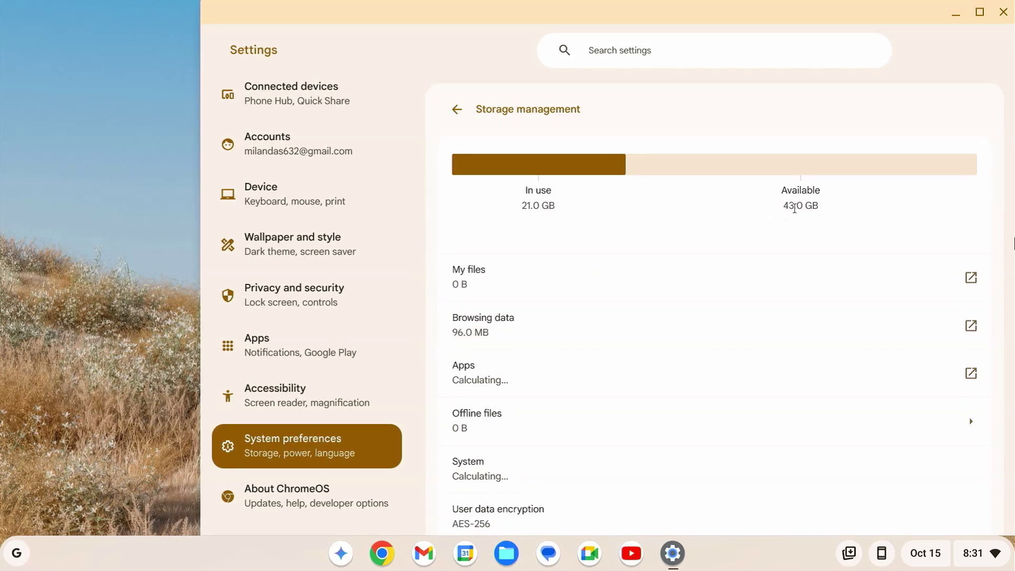
pyautogui.moveTo(767, 211); pyautogui.dragTo(855, 217)
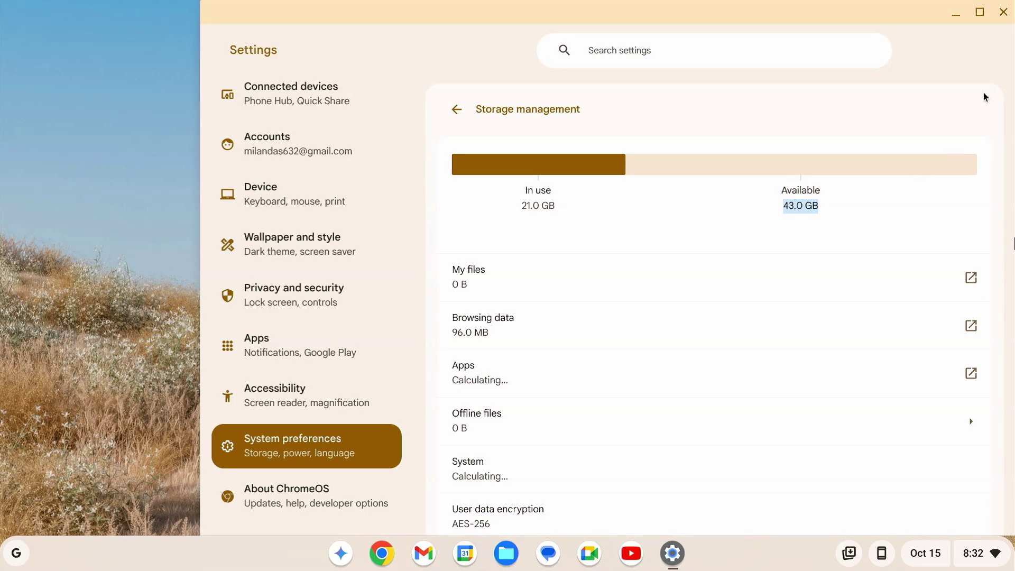
pyautogui.click(1003, 12)
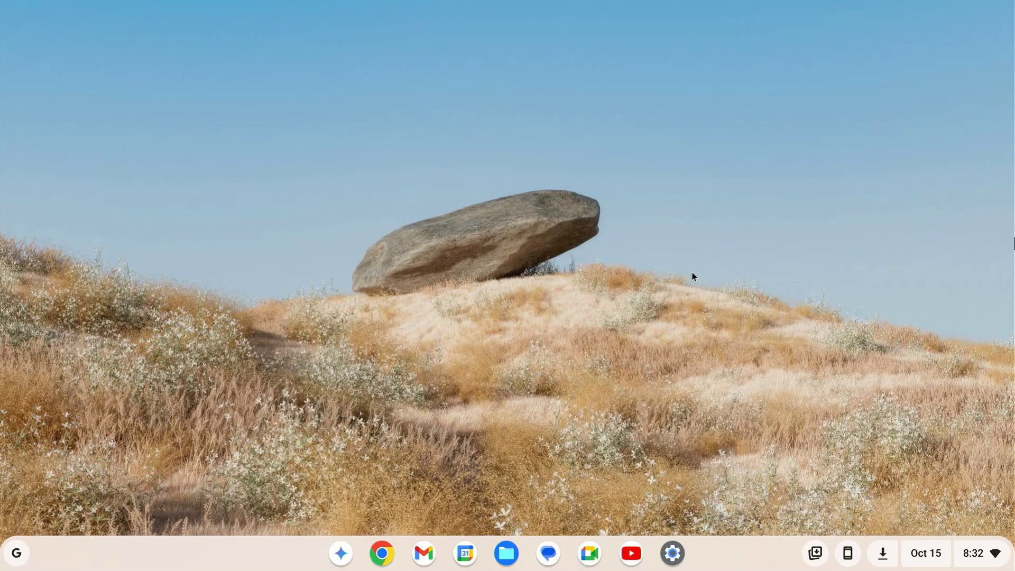